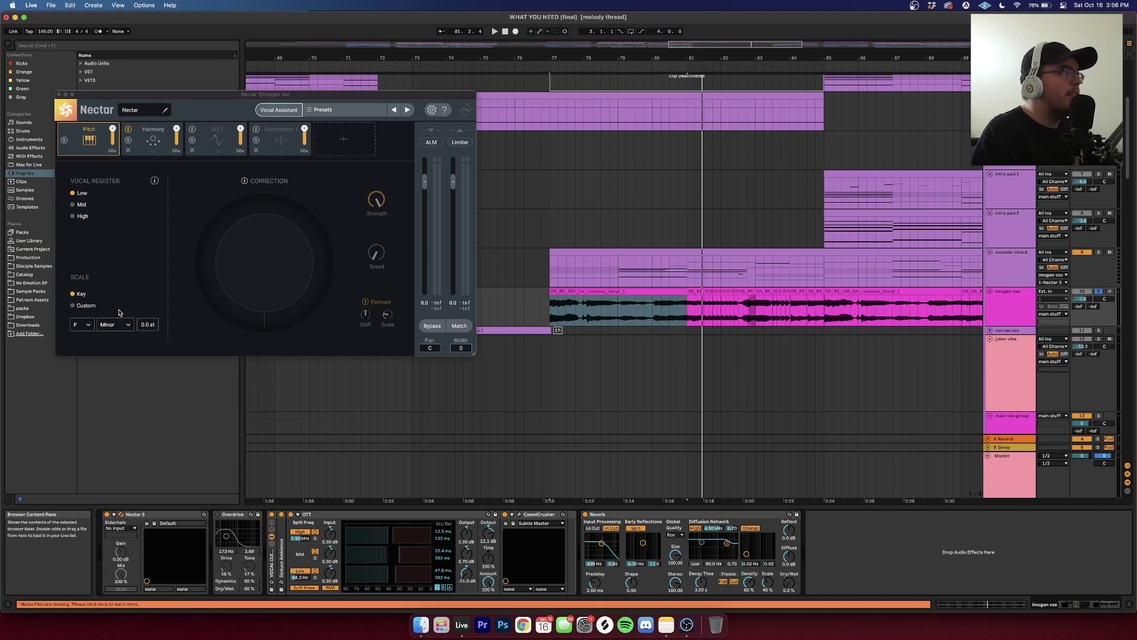
Step: Show Nectar's Harmony module and select the vocoder chord track
left_click(152, 134)
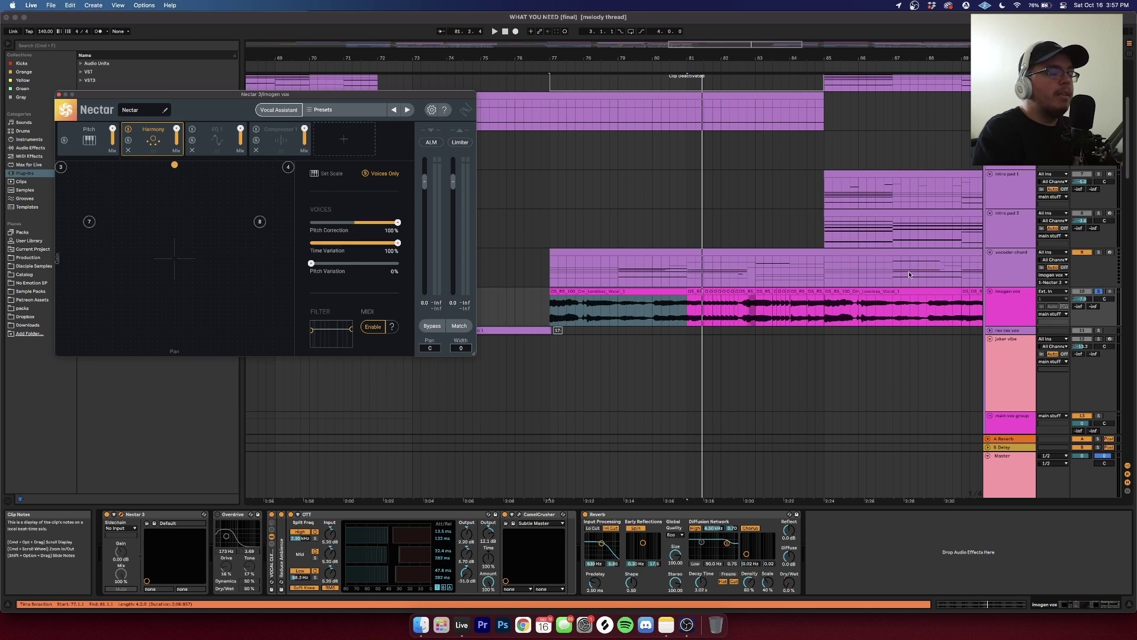
left_click(1022, 270)
left_click(1009, 242)
left_click(1008, 260)
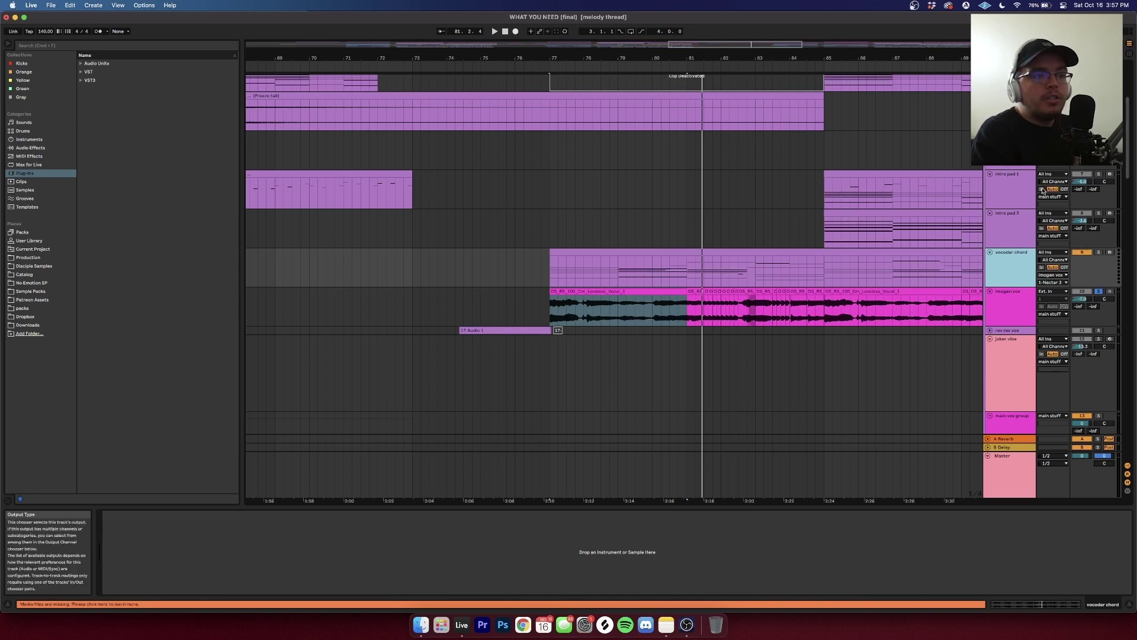
Step: Review the MIDI output destinations offered for the vocoder chord track, including the imogen vox track
left_click(1053, 275)
left_click(1006, 279)
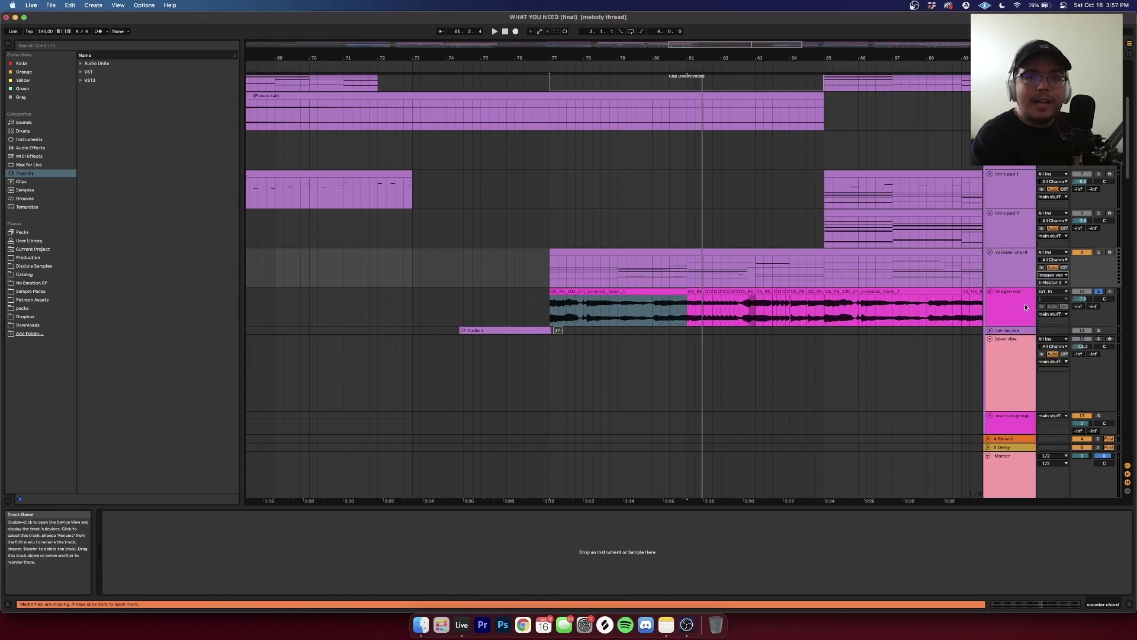
left_click(1053, 275)
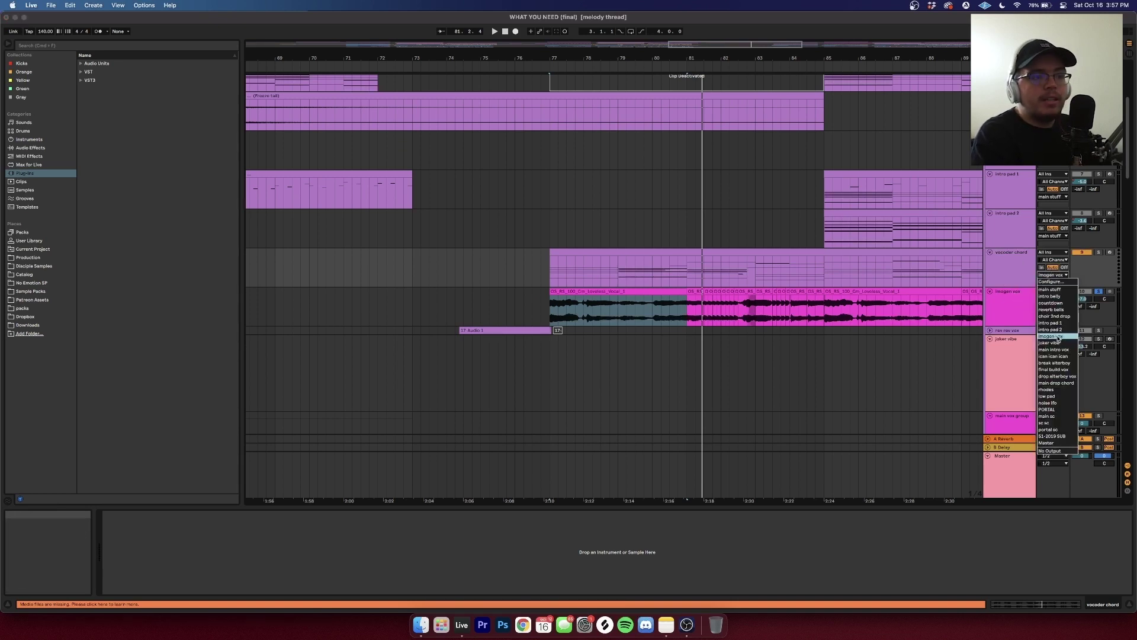
left_click(1024, 273)
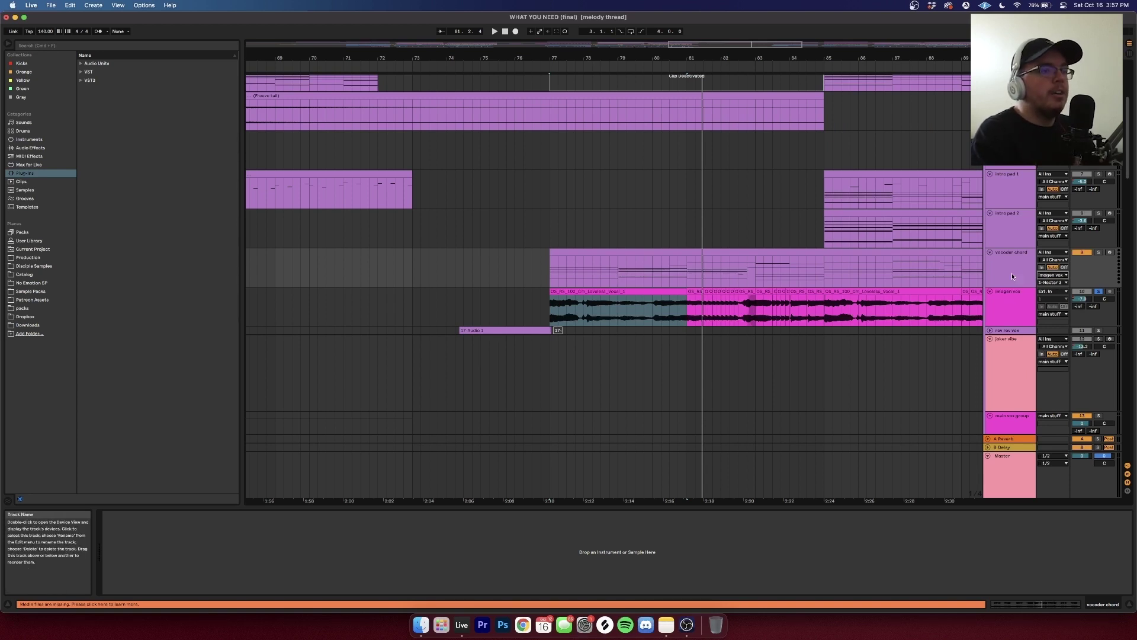
Step: Add a harmony voice at about gain -4.3 and pan -47.7 in the imogen vox track's Nectar, with another voice beside it
left_click(1017, 301)
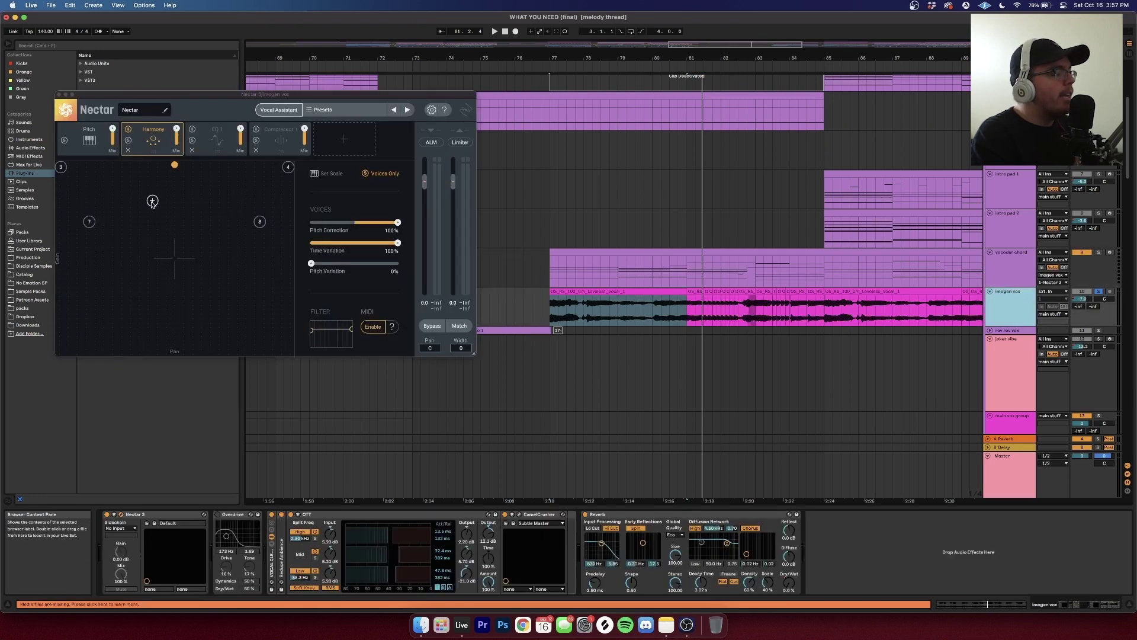
left_click(120, 207)
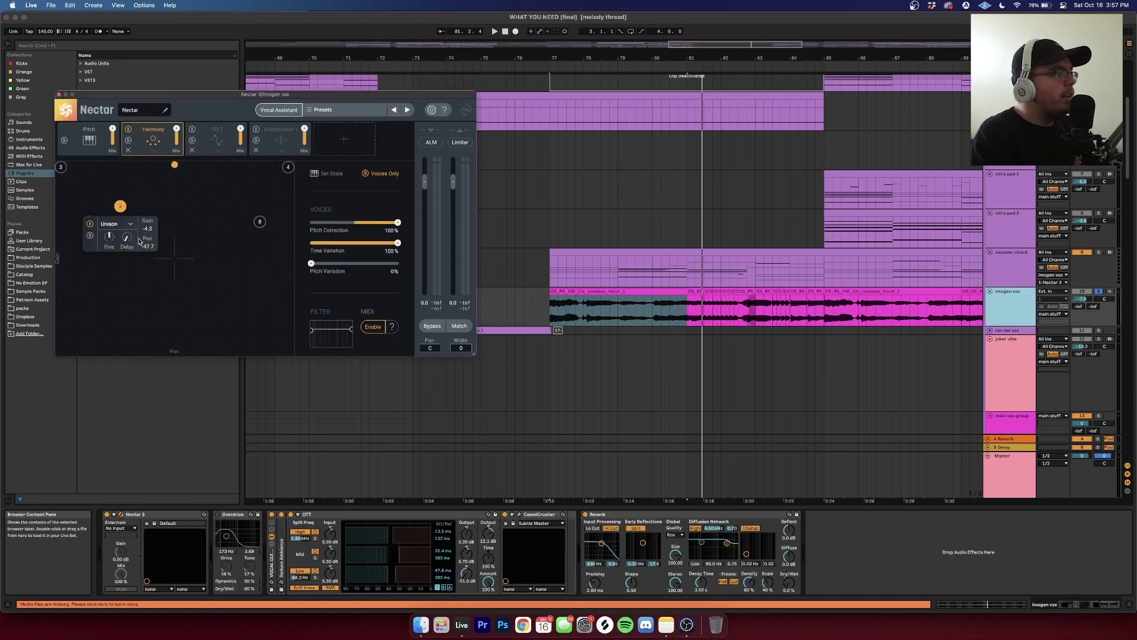
left_click_drag(120, 206, 148, 189)
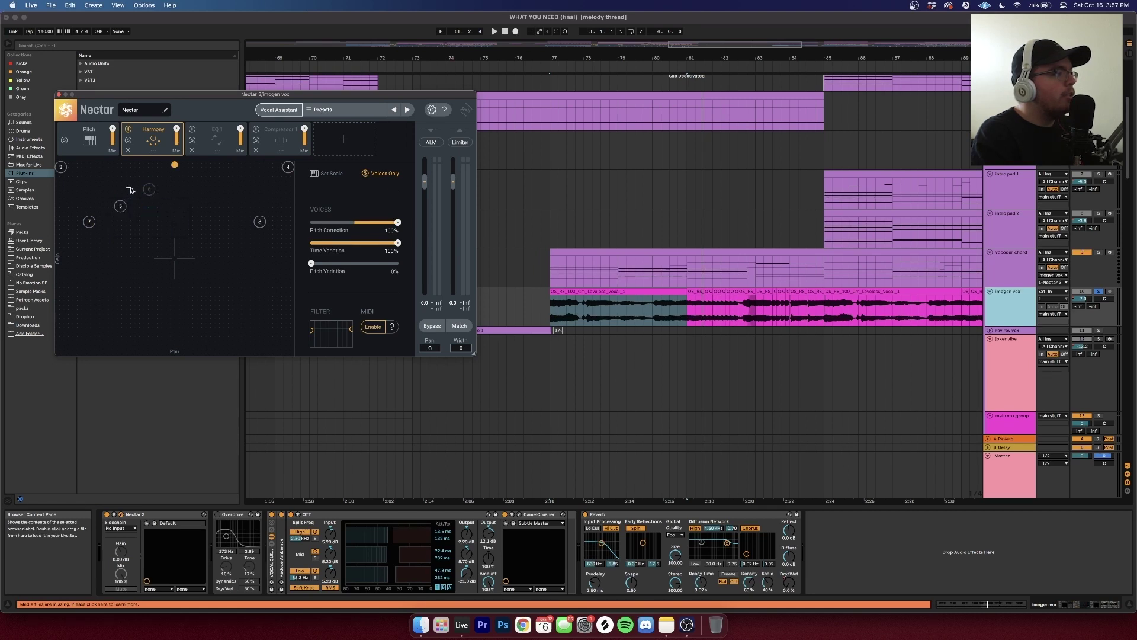
left_click(120, 207)
Step: Open the vocoder chord clip, deactivate the notes C#2 to F3 in its first two chords, and play the remaining low notes with the vocal
left_click(1015, 285)
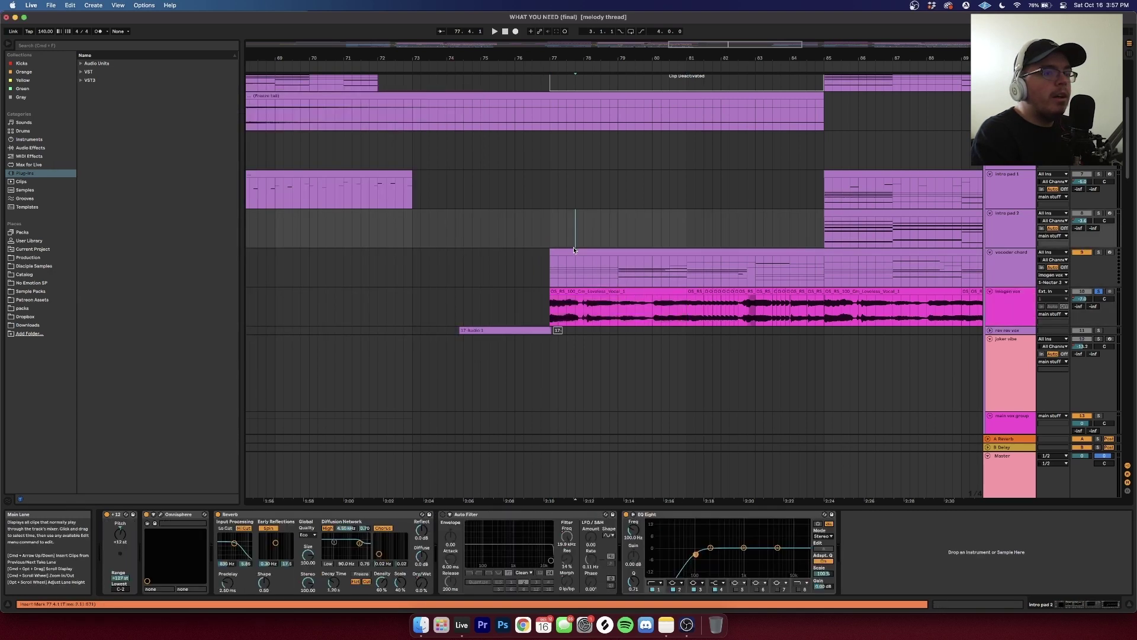
double_click(600, 254)
left_click_drag(414, 507, 409, 301)
left_click_drag(334, 491, 523, 404)
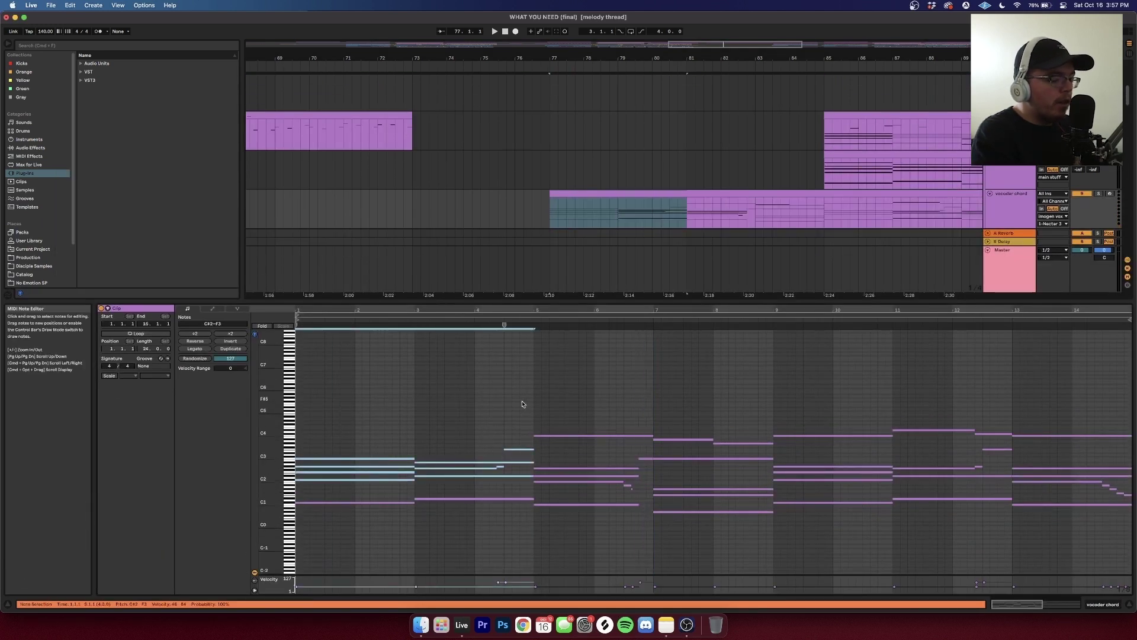
scroll(892, 225, "down", 2)
key("space")
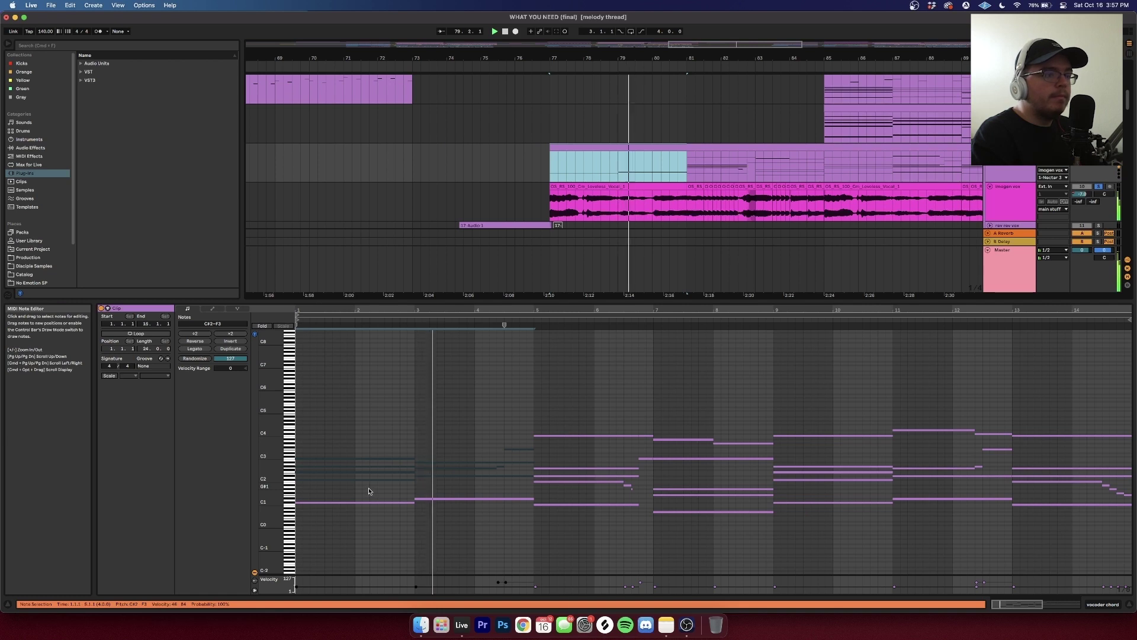
key("space")
Step: Reactivate C#2 in the vocoder clip's first chord and D#2 in the second, and play them with the vocal
left_click(1020, 199)
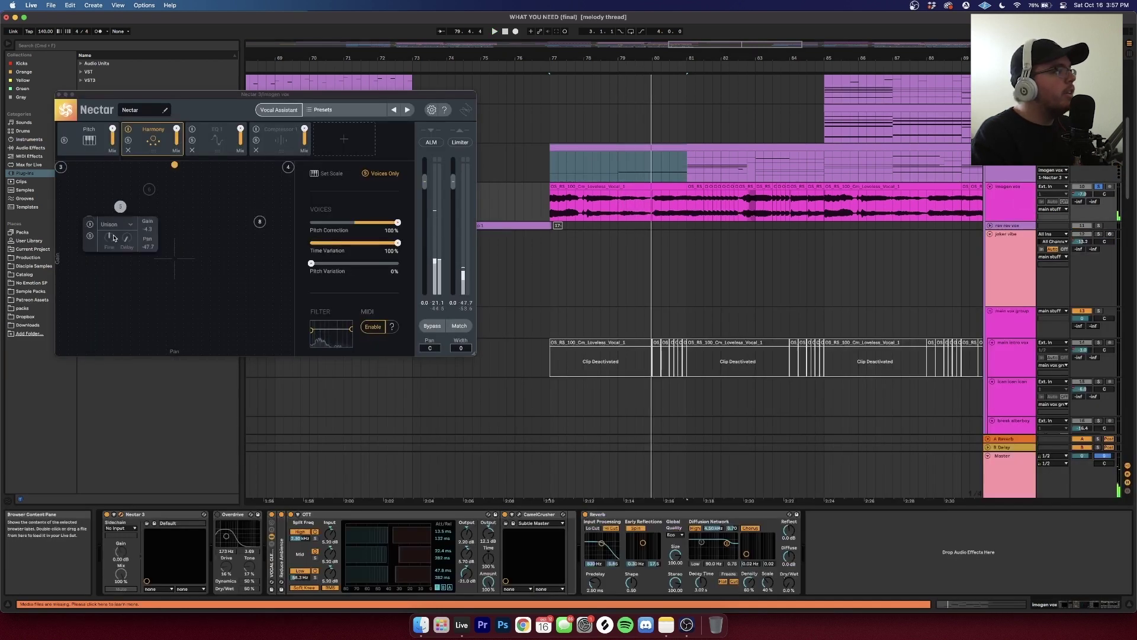
left_click(164, 216)
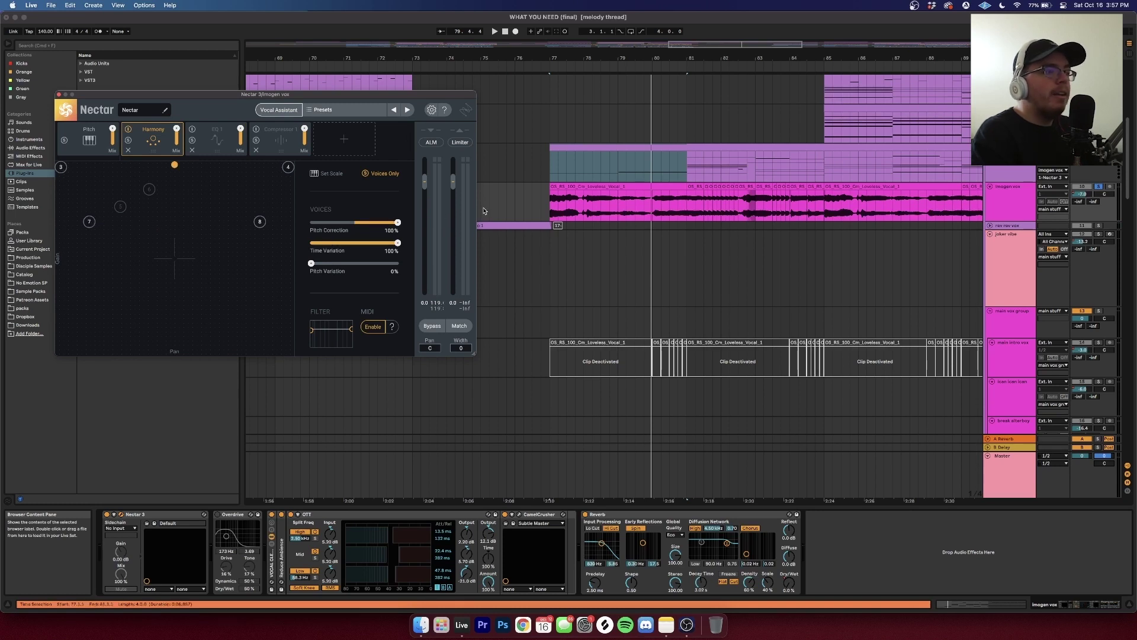
double_click(590, 155)
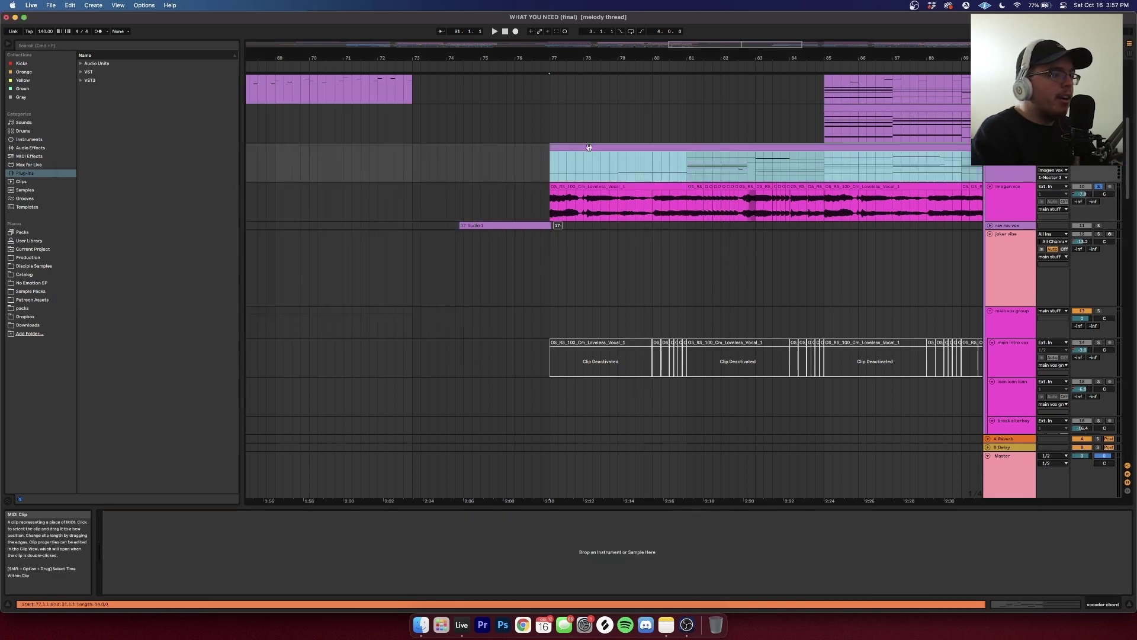
left_click(381, 470)
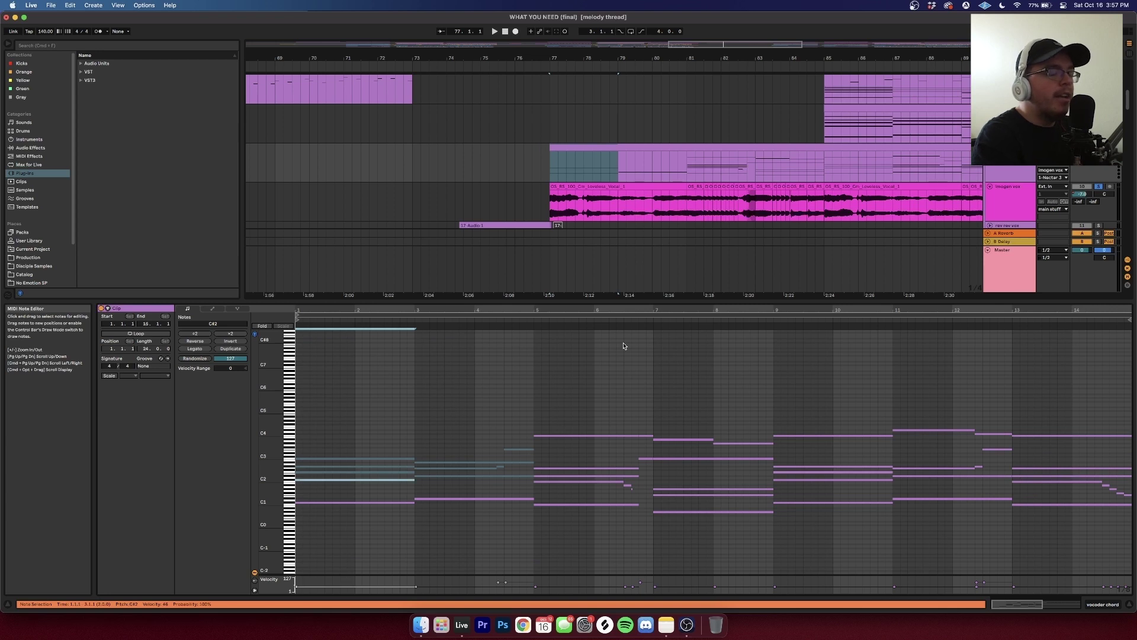
key("space")
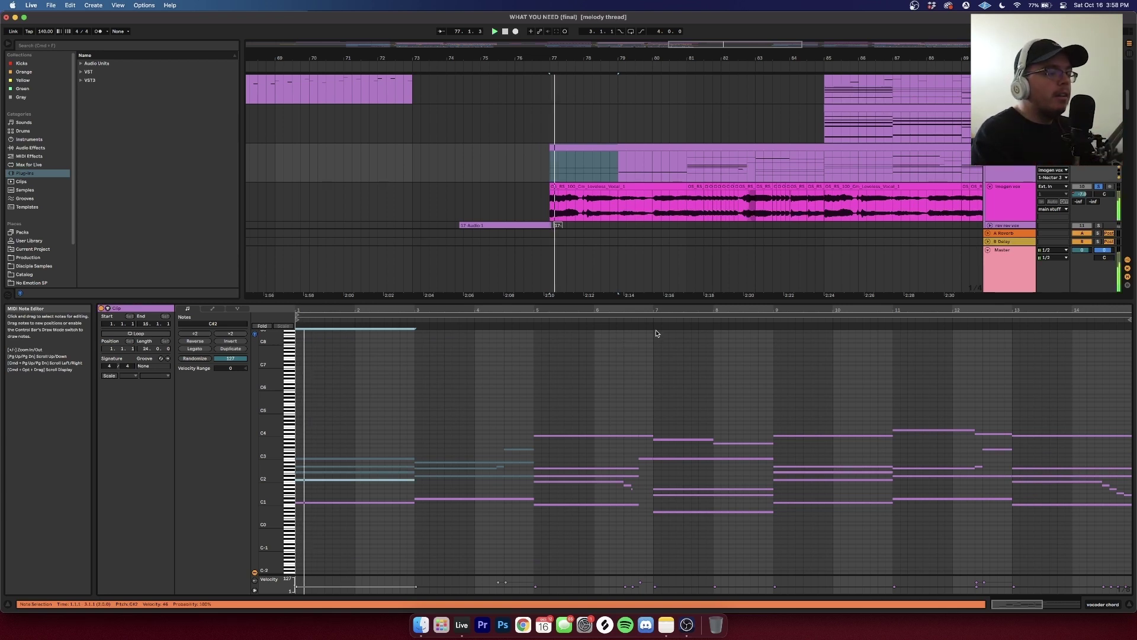
left_click(424, 491)
left_click(434, 475)
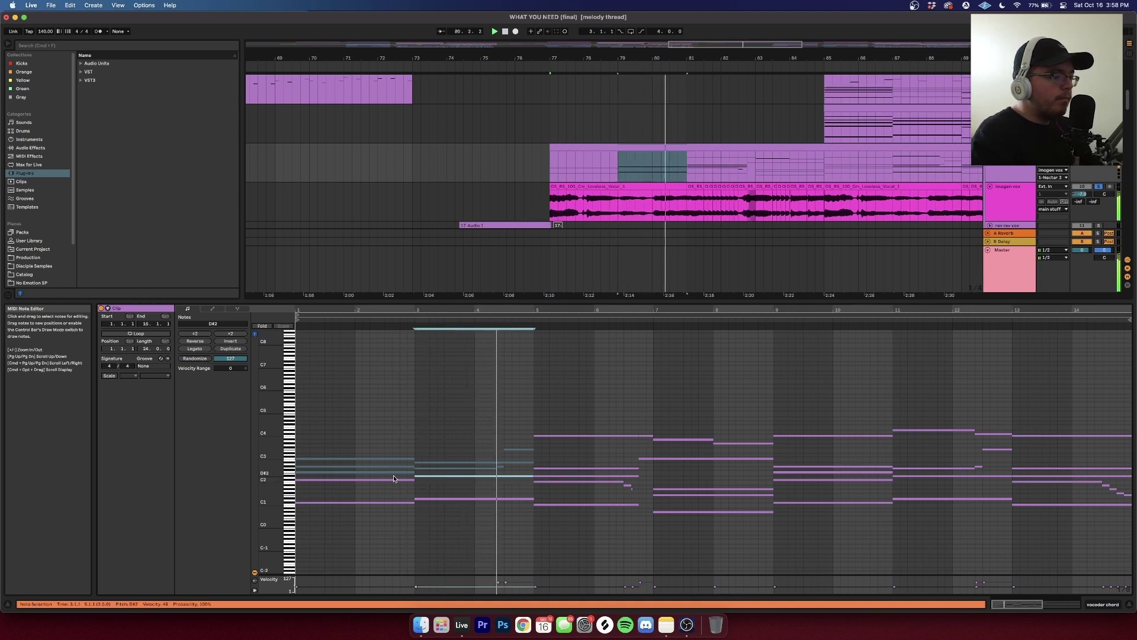
Step: Reactivate F2 in the first chord and the next higher note in the second chord, and play the result
left_click(409, 473)
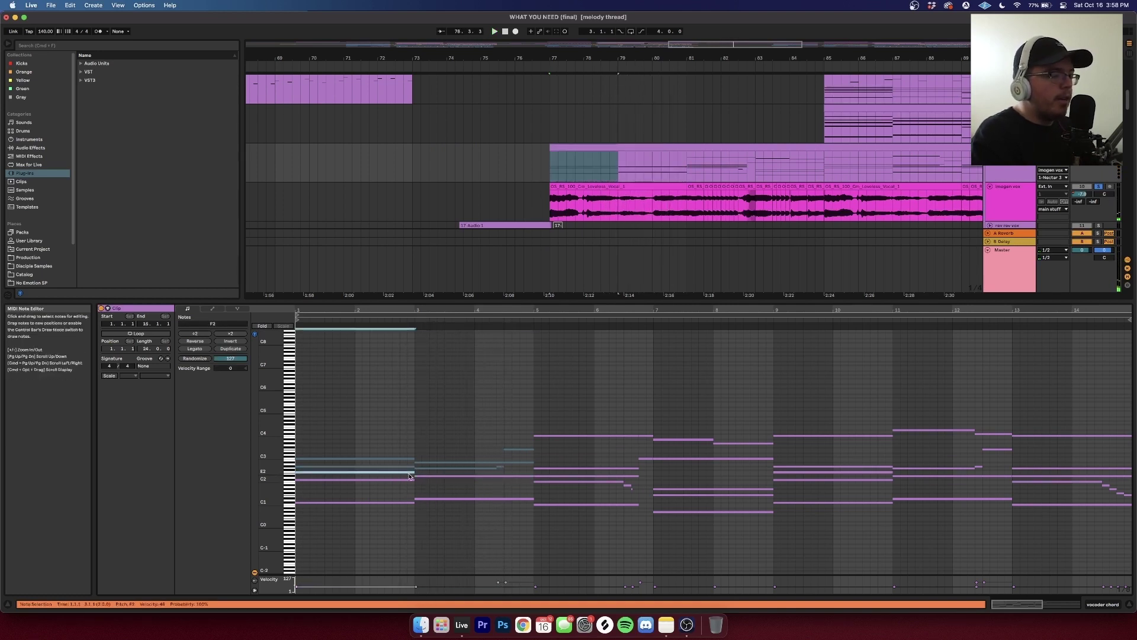
left_click(432, 474)
left_click(433, 468)
key("space")
Step: Reactivate the remaining upper notes of the first two chords, from G#2 up to F3, and play the full harmony
left_click(402, 469)
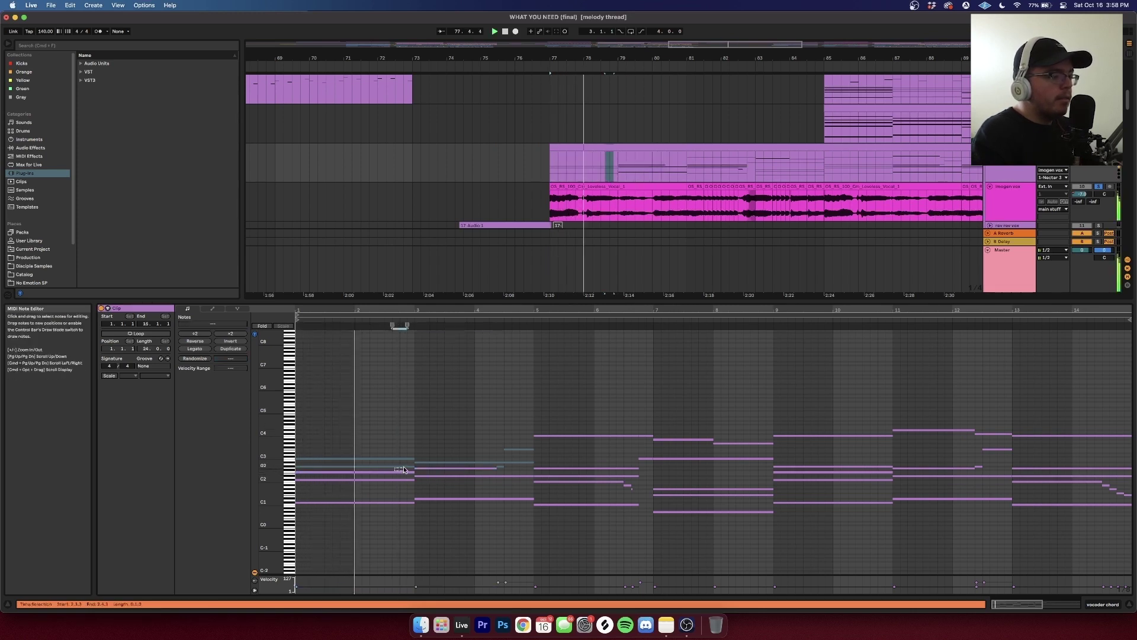
left_click(403, 468)
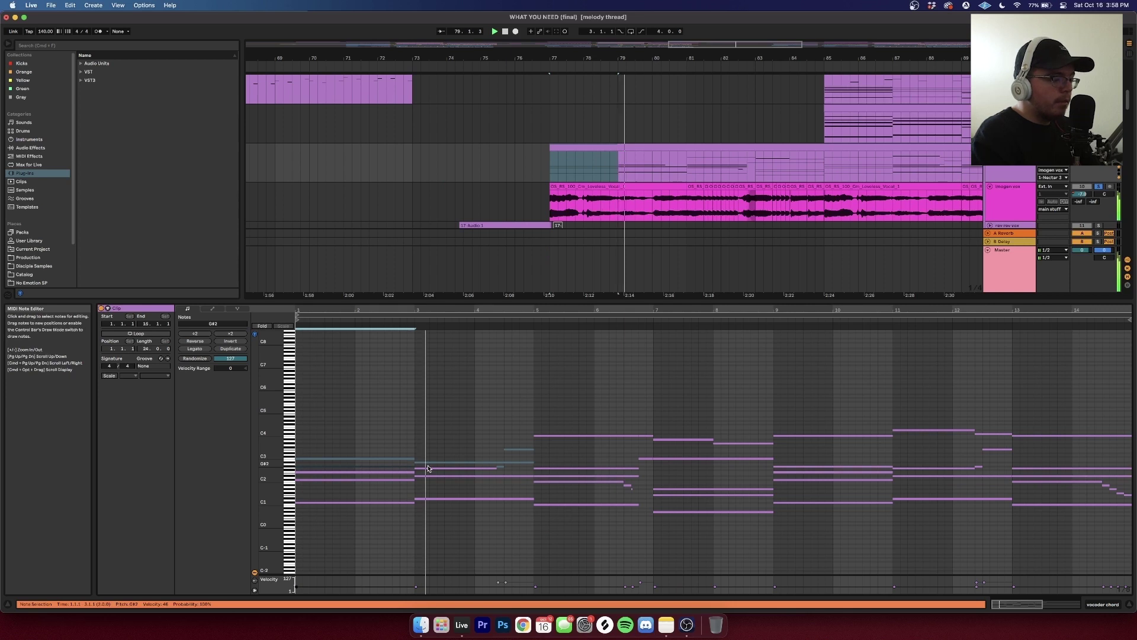
left_click(380, 449)
left_click_drag(378, 445, 444, 469)
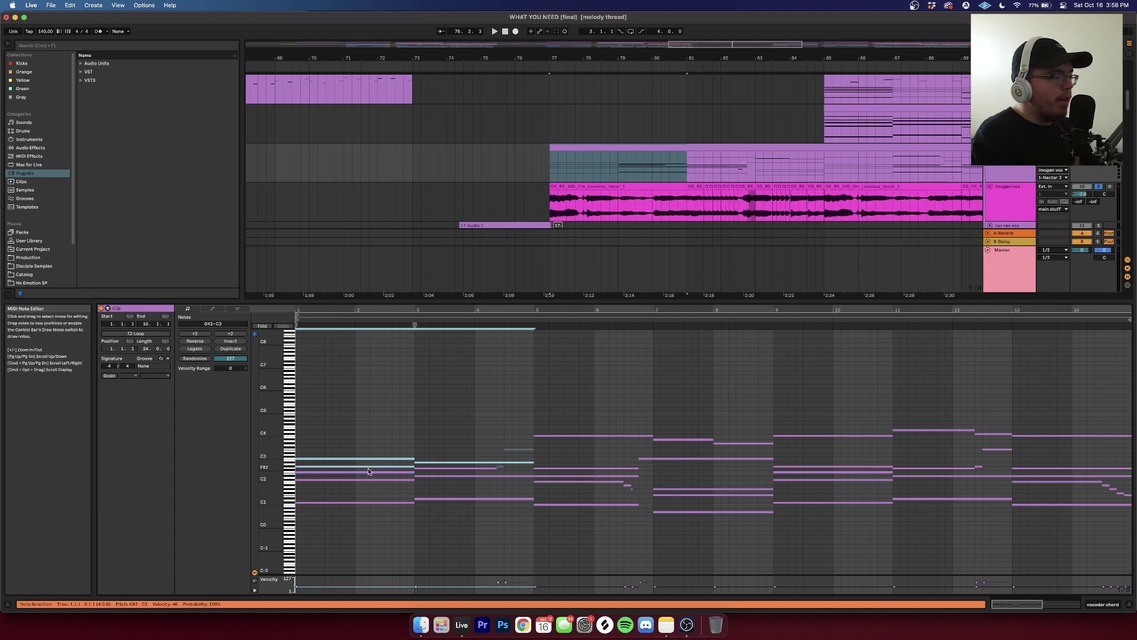
key("space")
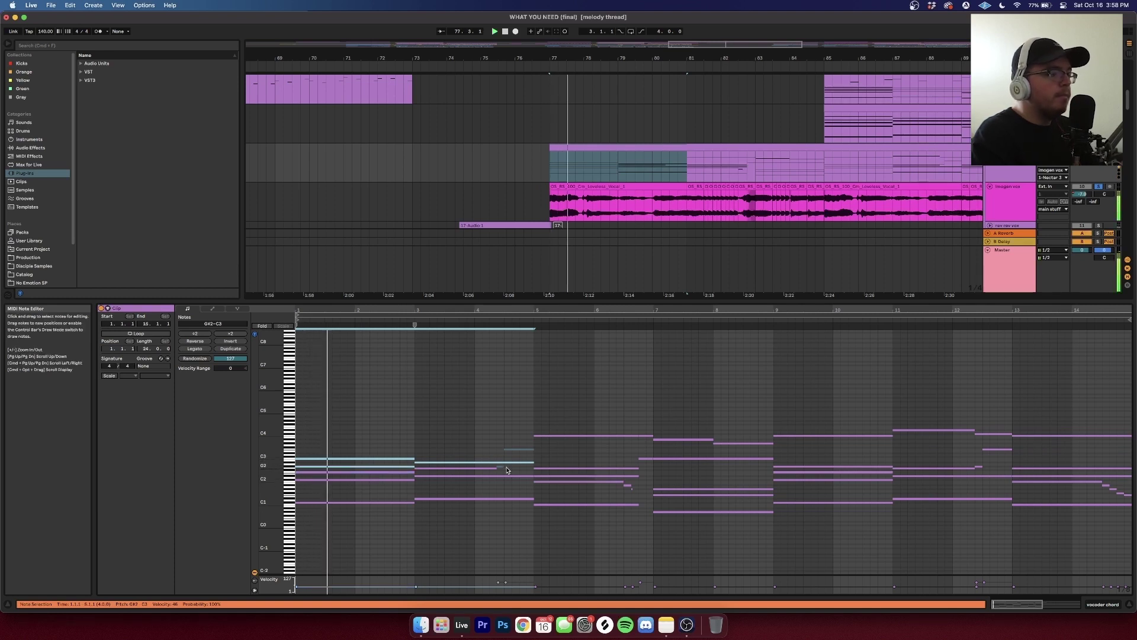
left_click(501, 467)
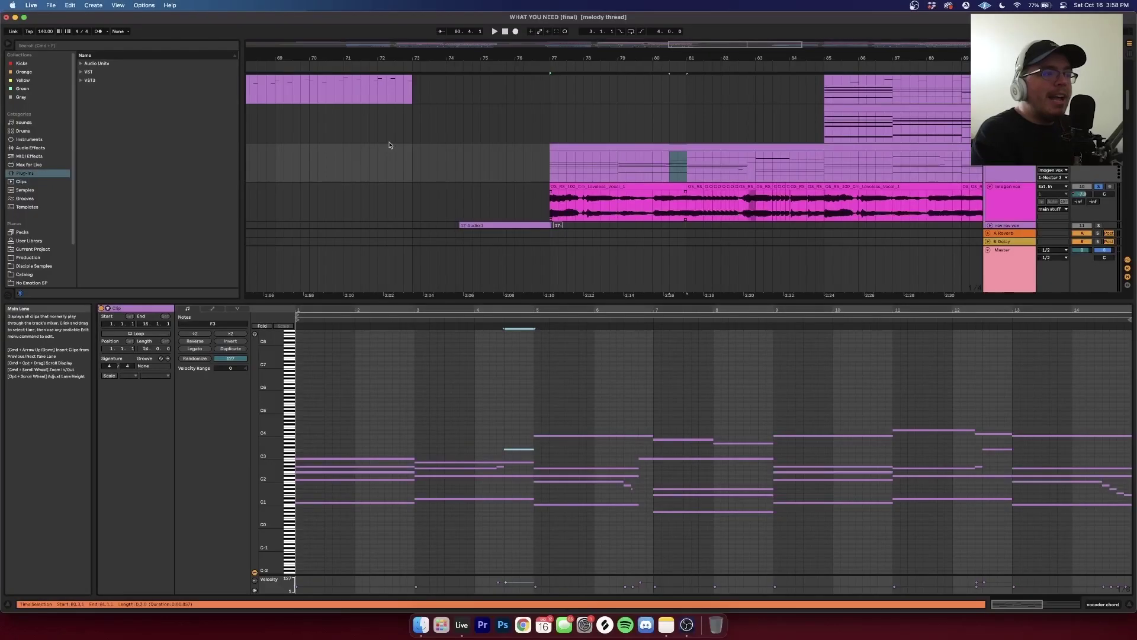
Step: Examine the short passing notes between the chords in the vocoder chord clip
left_click(501, 467)
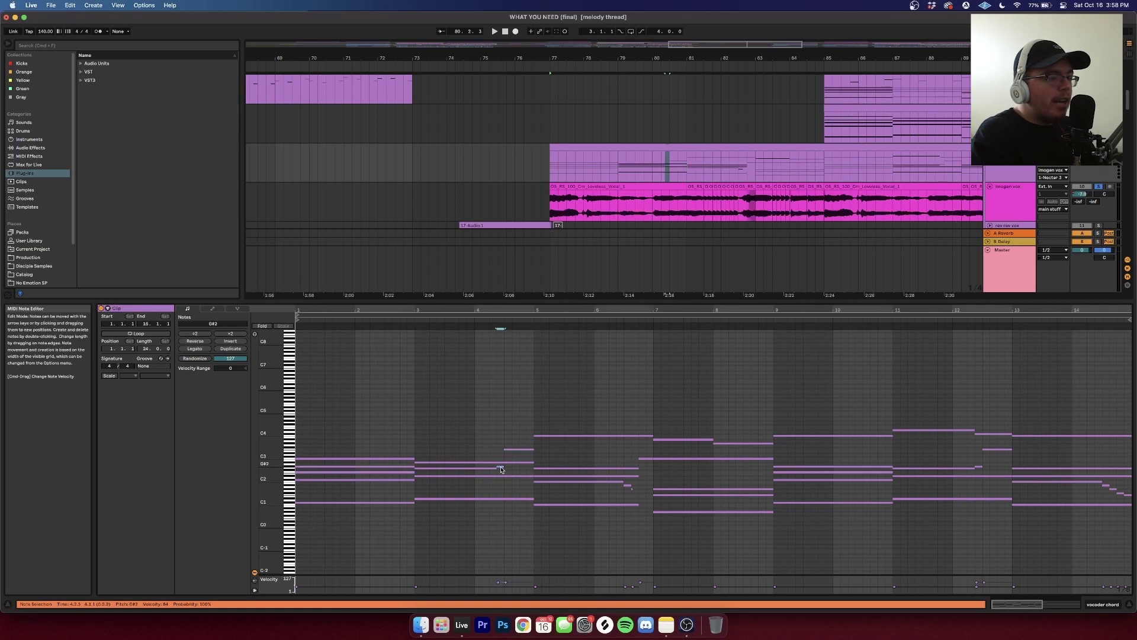
left_click(628, 487)
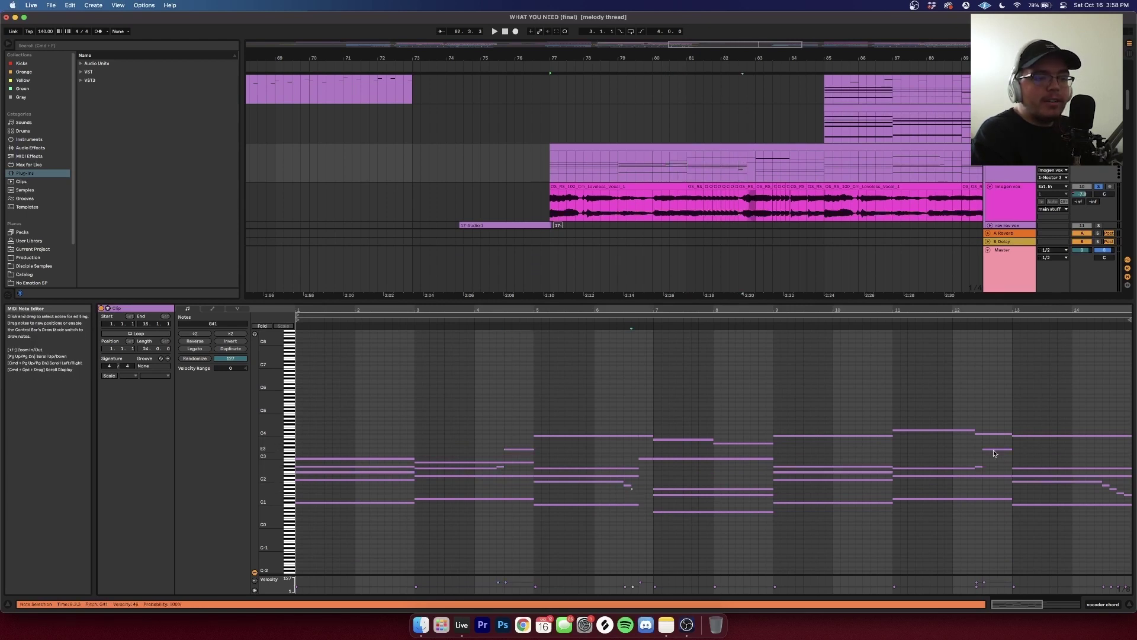
left_click_drag(1133, 500, 1131, 498)
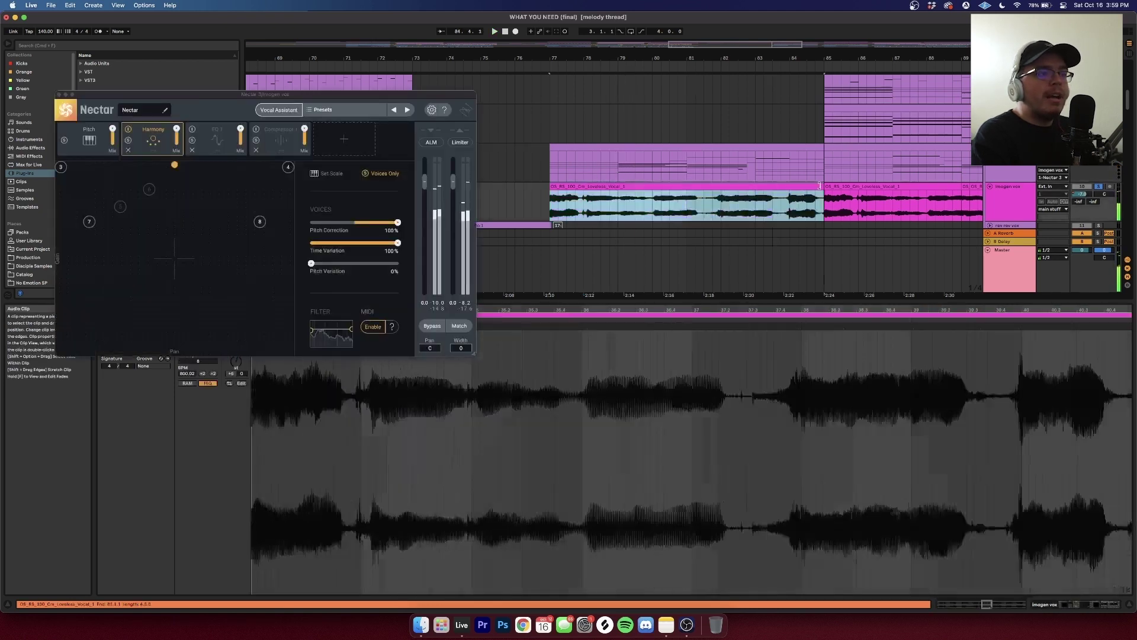
Step: Play the unchopped imogen vox clip from bar 80 and follow the notes of the vocoder chord clip
left_click(661, 207)
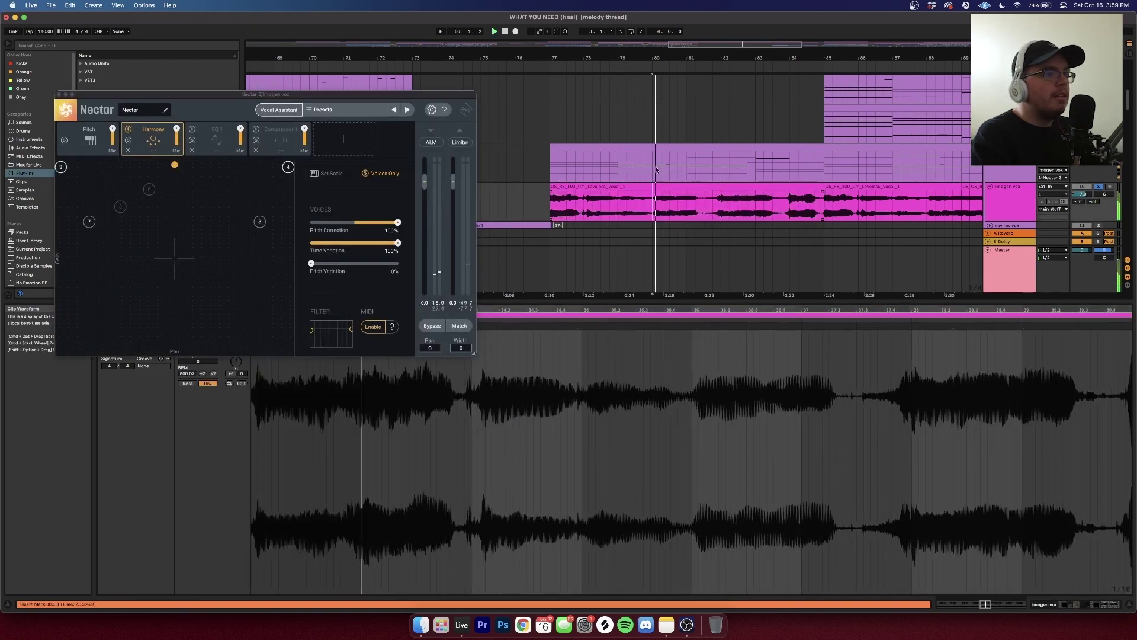
left_click(652, 166)
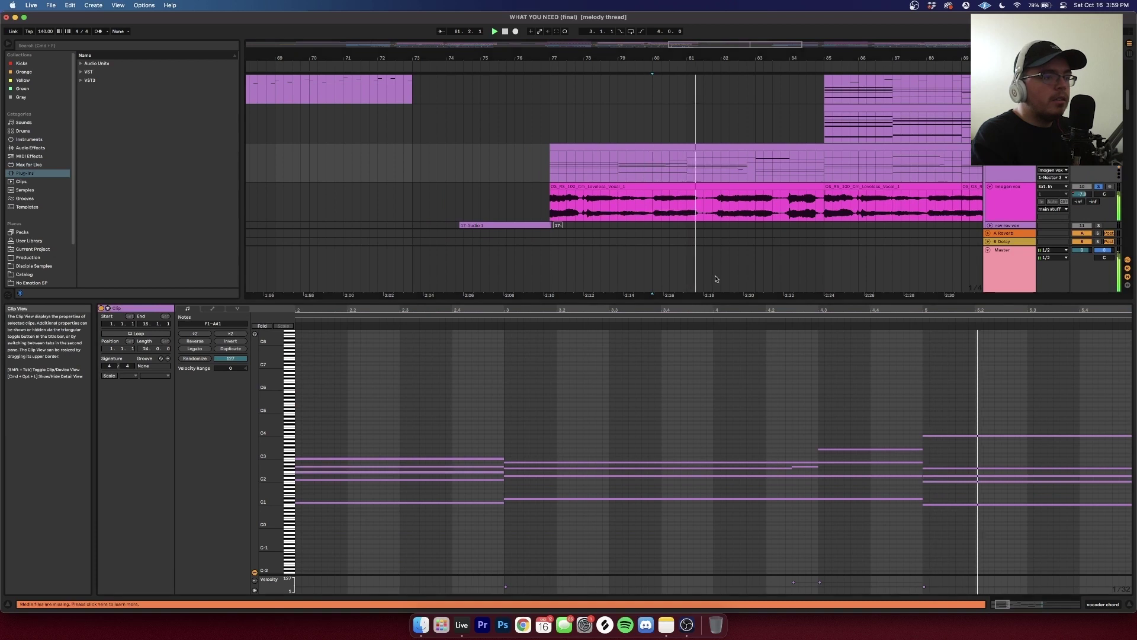
left_click(720, 311)
left_click_drag(492, 312, 491, 309)
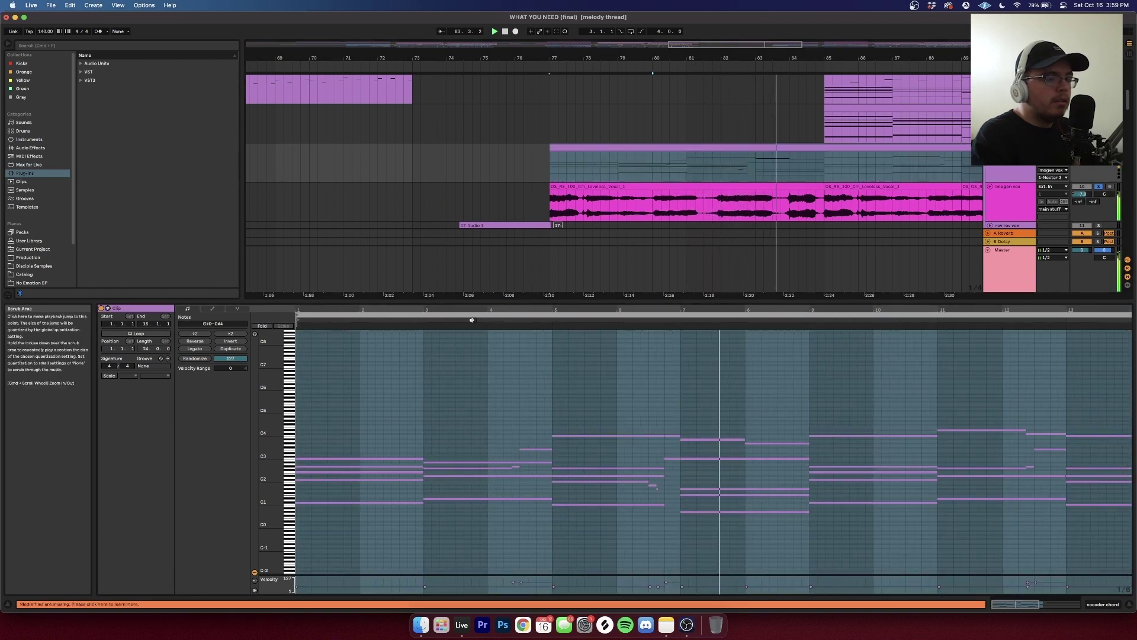
left_click(799, 172)
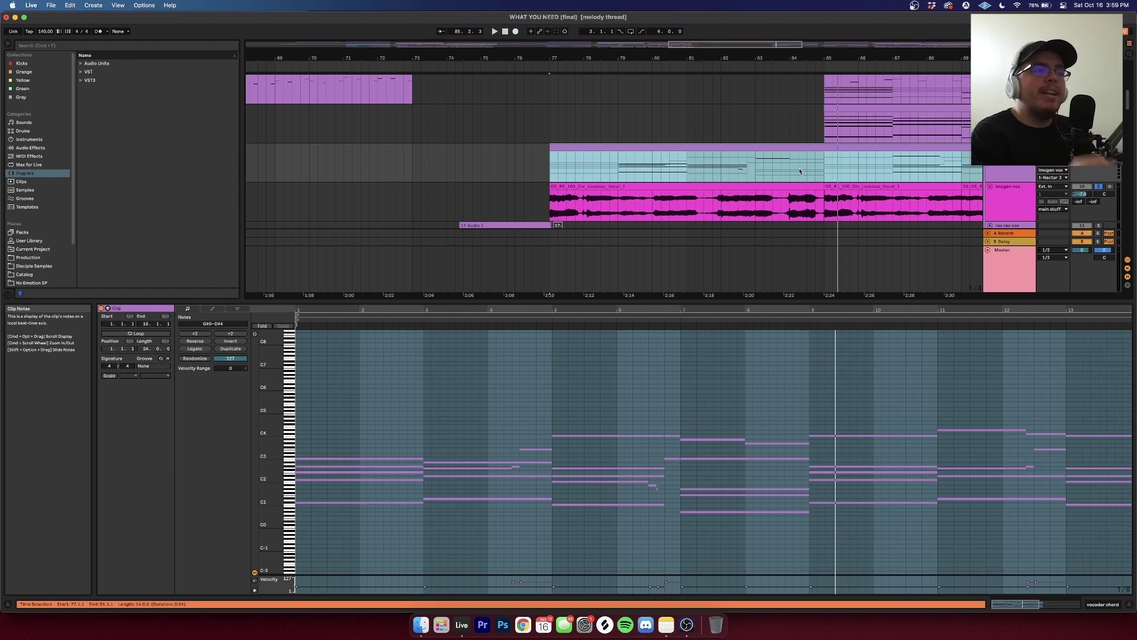
Step: Play the chopped imogen vox vocal from bar 80 and compare it with the vocoder chord clip's notes
key("Down")
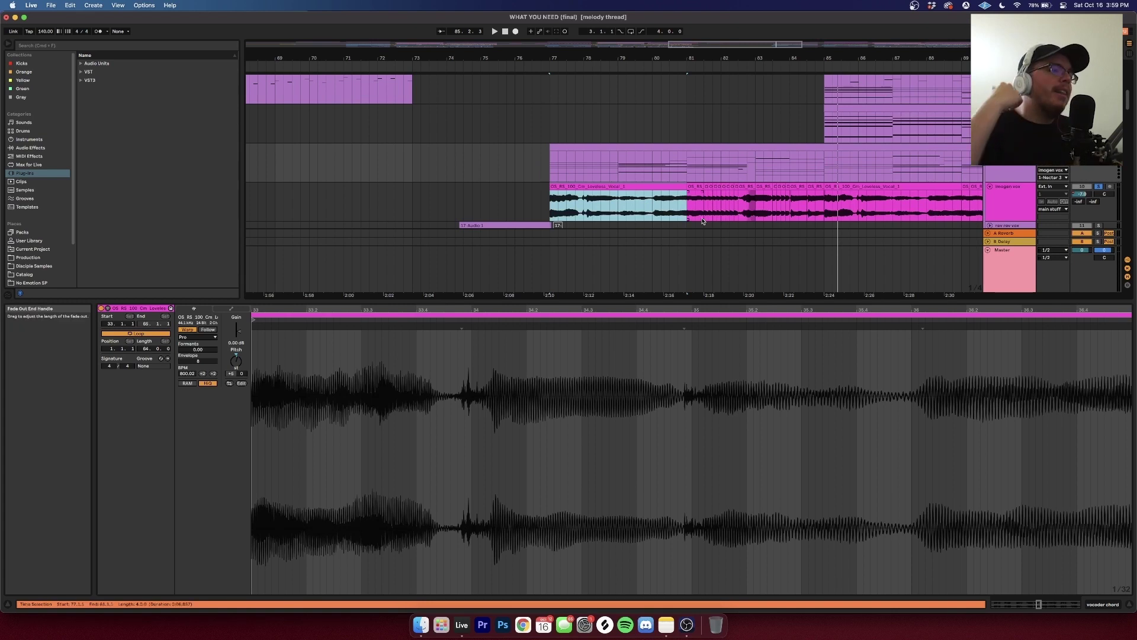
left_click(652, 213)
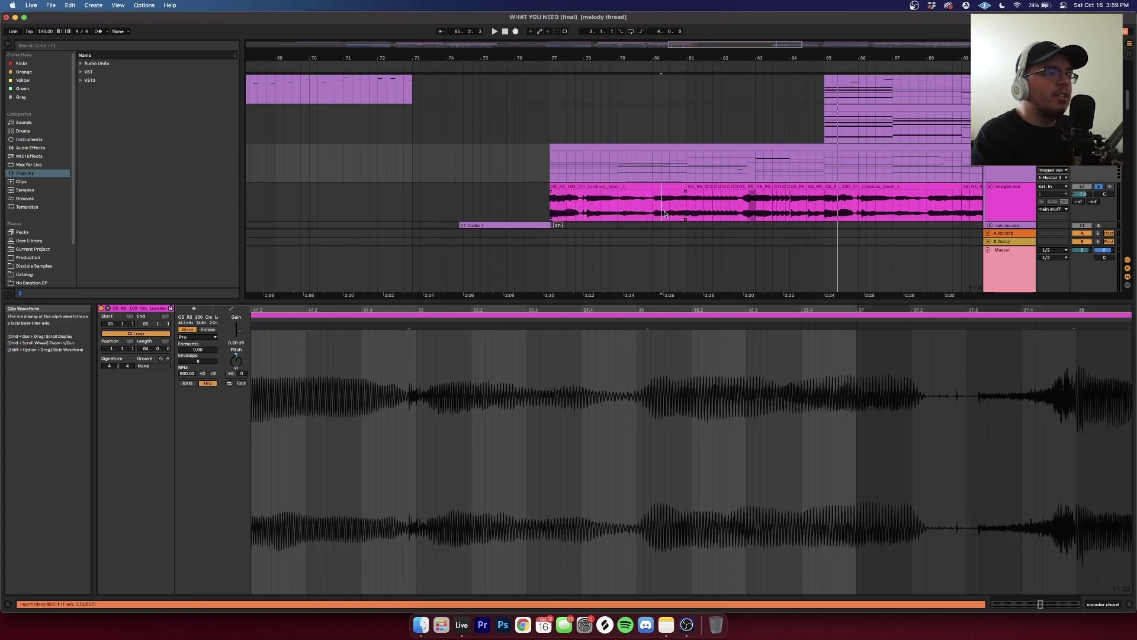
key("space")
key("super+alt+p")
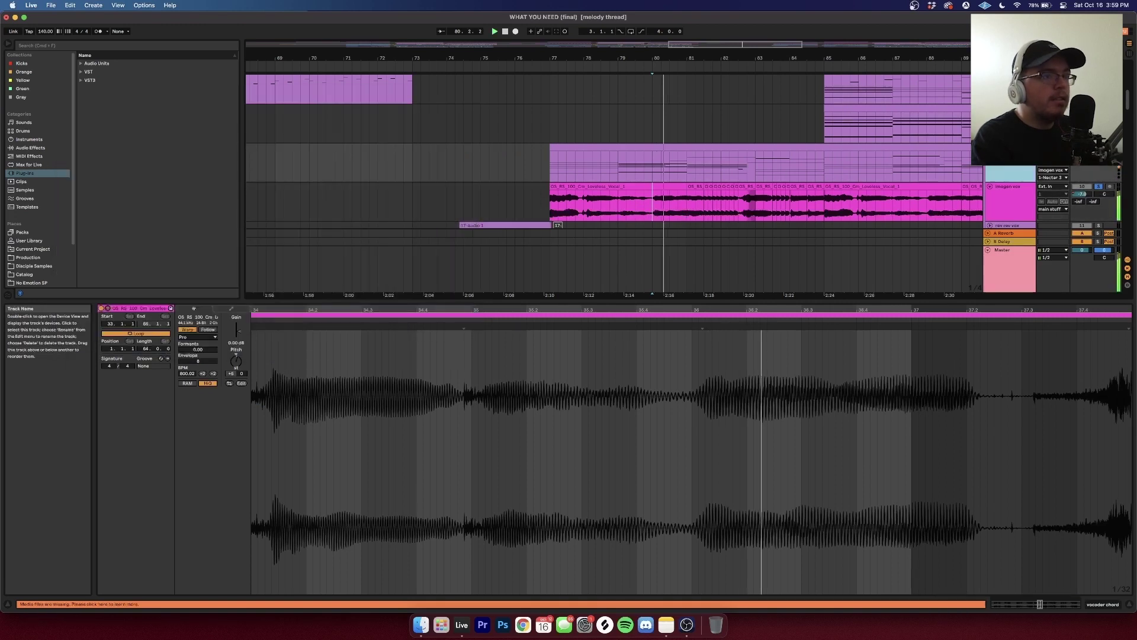
left_click(718, 147)
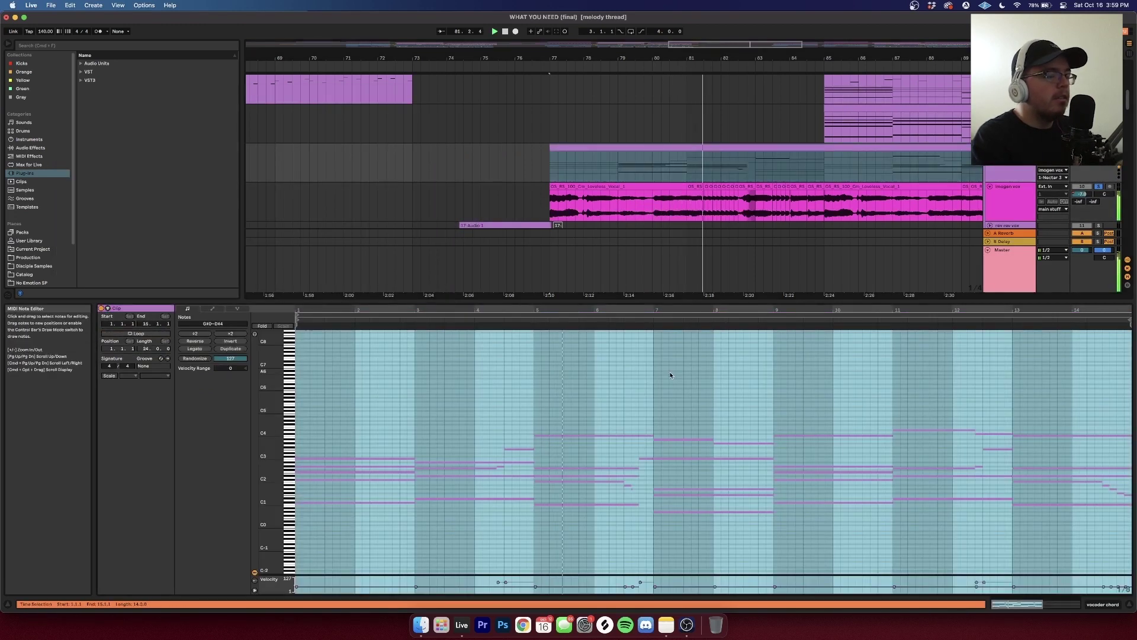
left_click(669, 371)
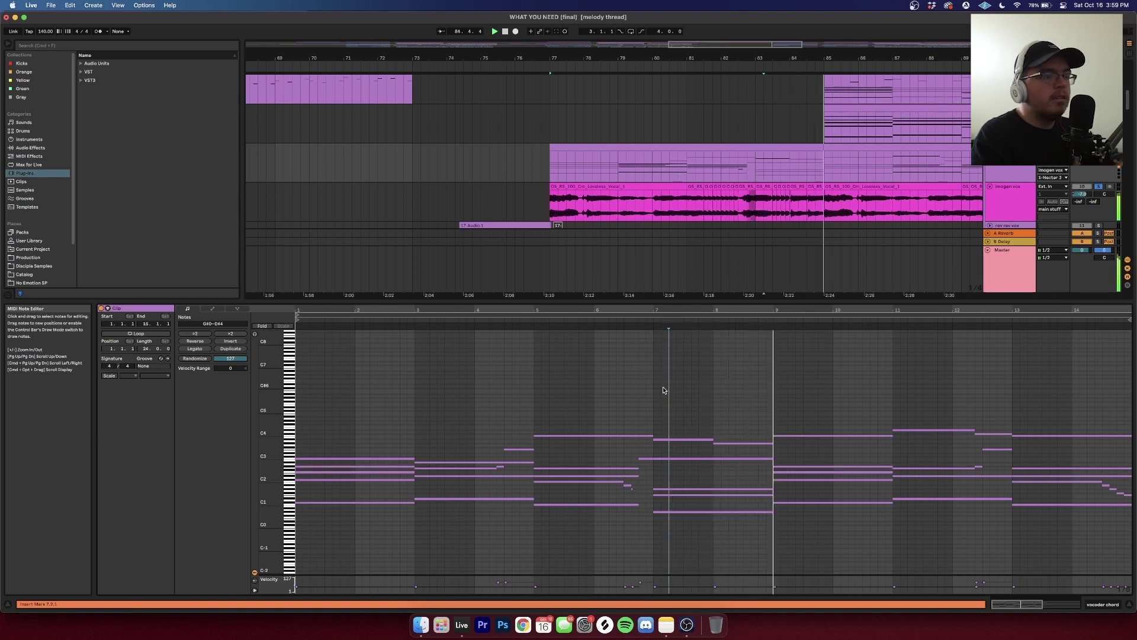
Step: Select the descending passing notes from A#1 to F1 in the vocoder chord clip and play the section from bar 90
left_click_drag(640, 320, 639, 310)
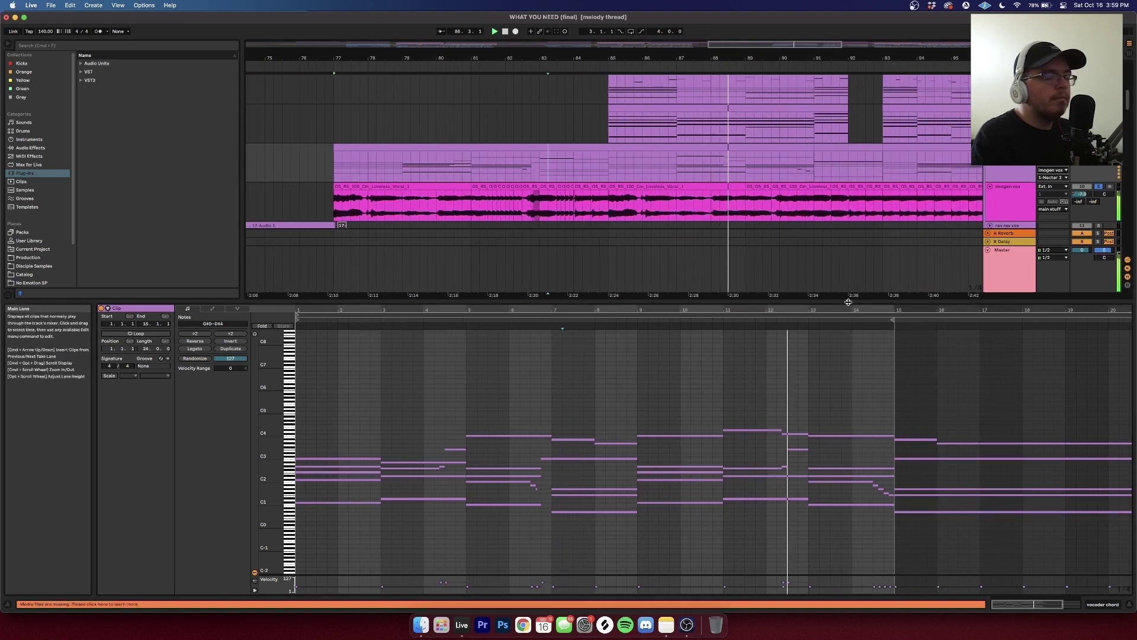
left_click(797, 171)
key("space")
left_click_drag(716, 481, 731, 494)
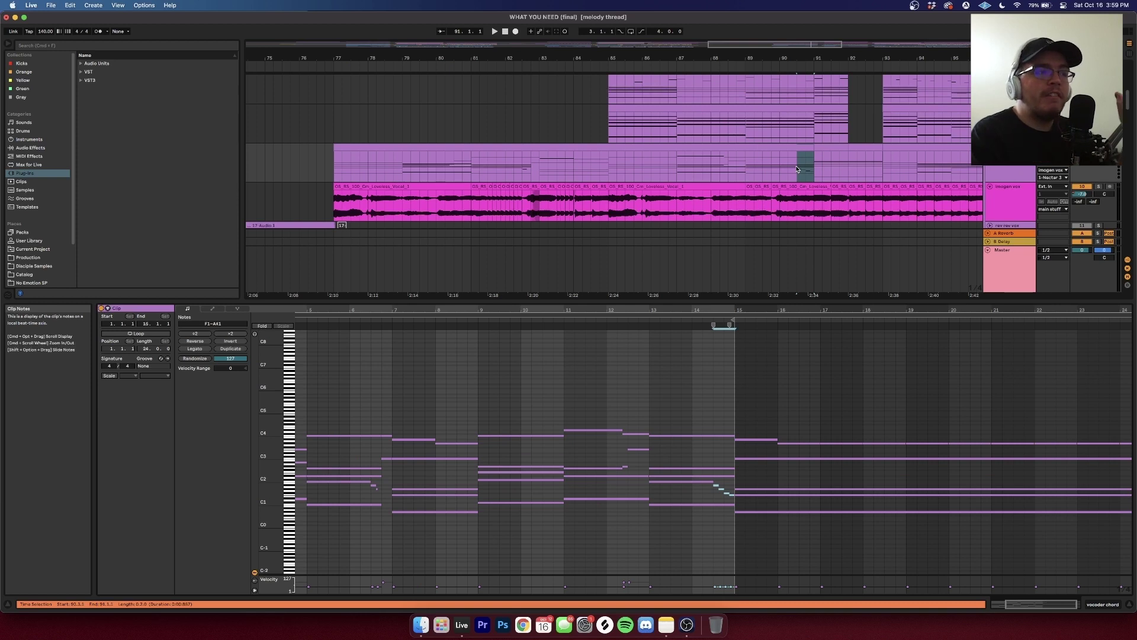
left_click(780, 173)
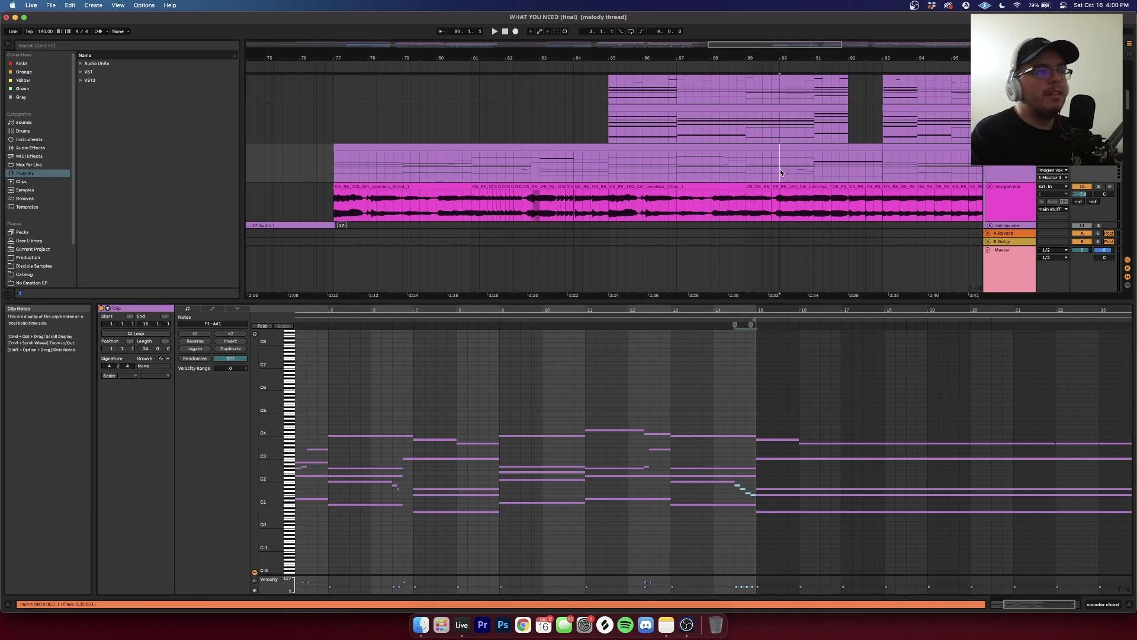
key("space")
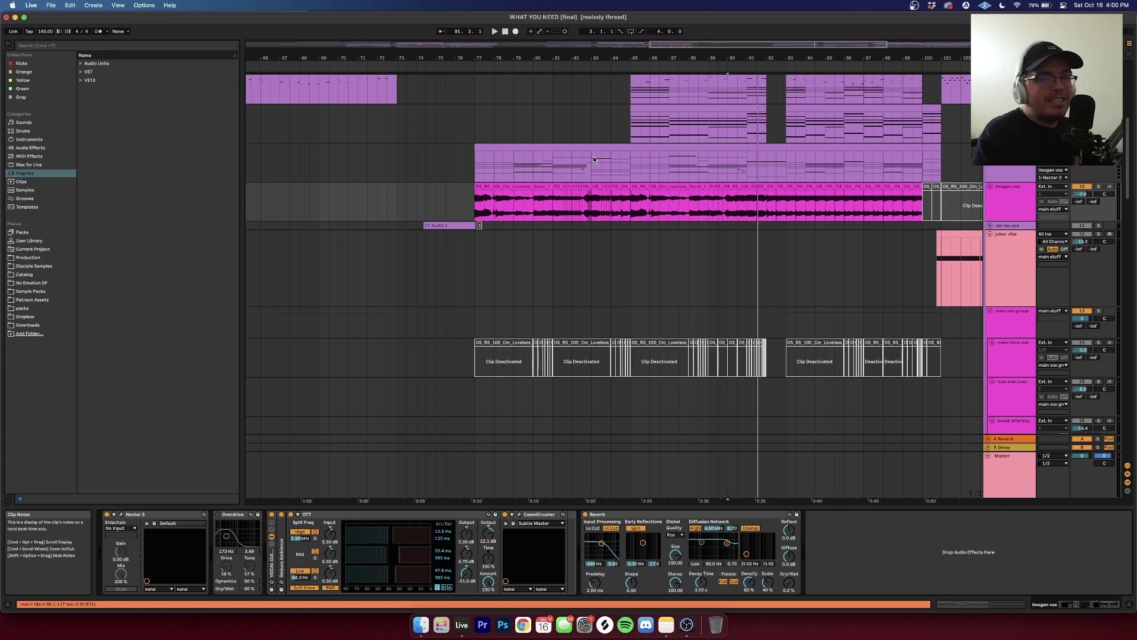
Step: Copy the first intro pad 2 clip, bars 85 to 92, onto the vocoder chord track at bar 77 and play it
double_click(594, 159)
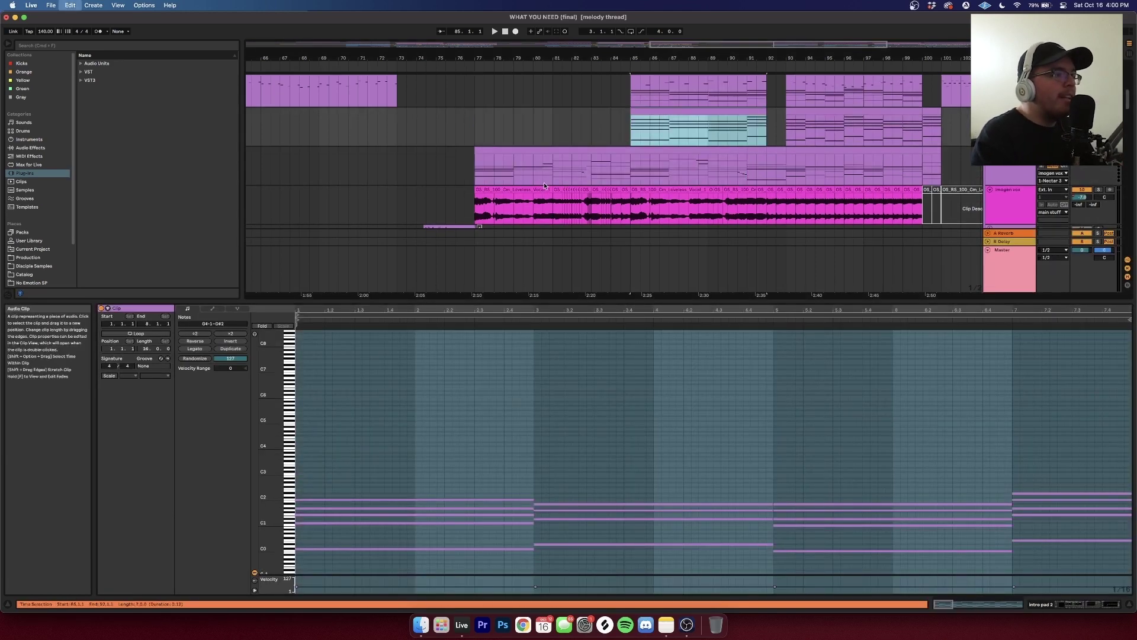
left_click(533, 151)
left_click(534, 151)
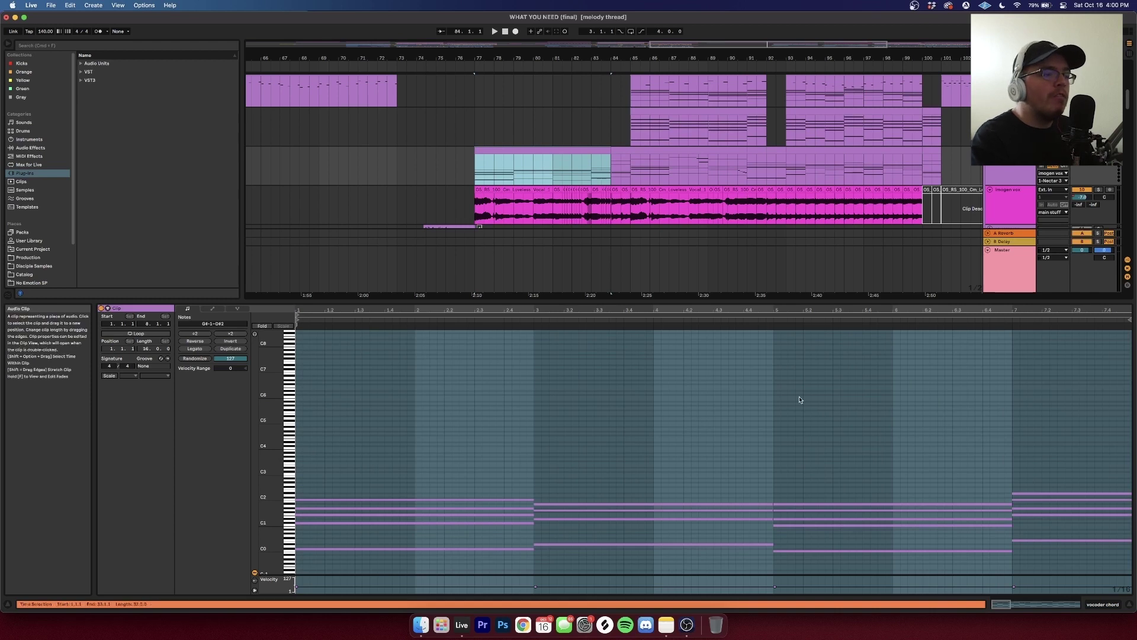
key("space")
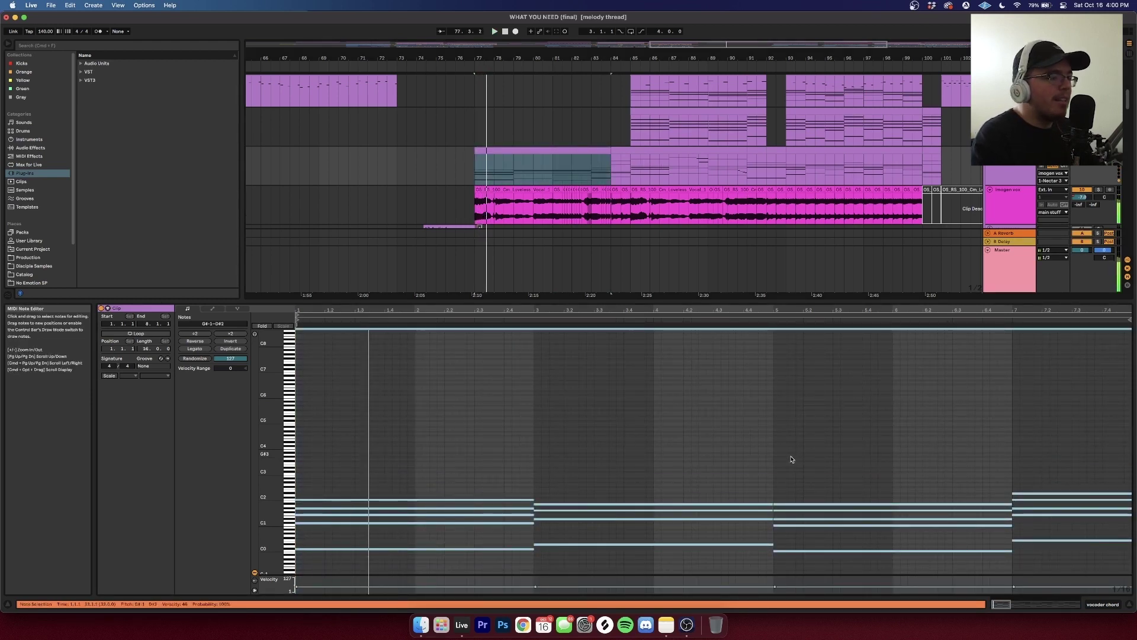
Step: Transpose the pasted chords up two octaves, play them, and lower them by one octave
key("shift+Up")
key("shift+Up")
key("space")
key("space")
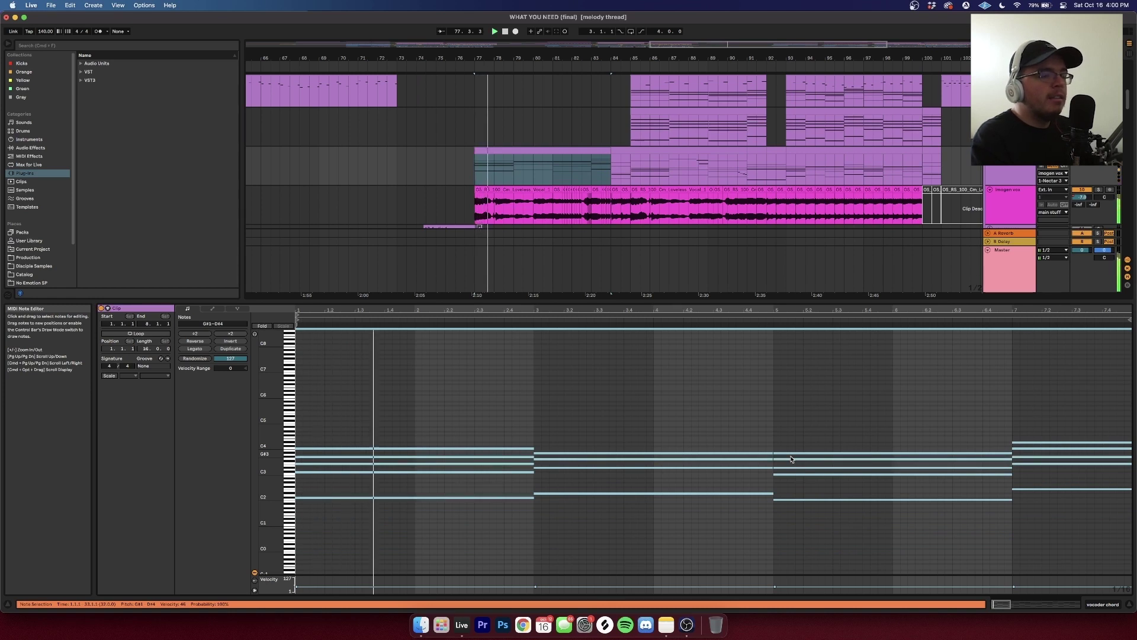
key("shift+Down")
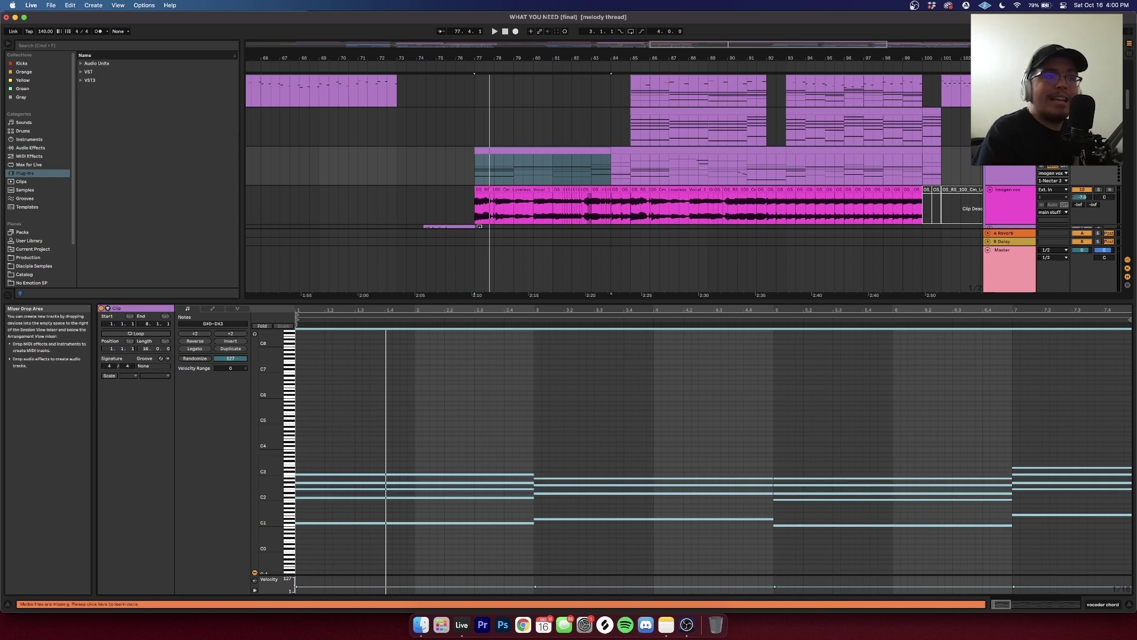
Step: Open Nectar 3 on the imogen vox track, view its Pitch module, and return to the Harmony module
double_click(1011, 202)
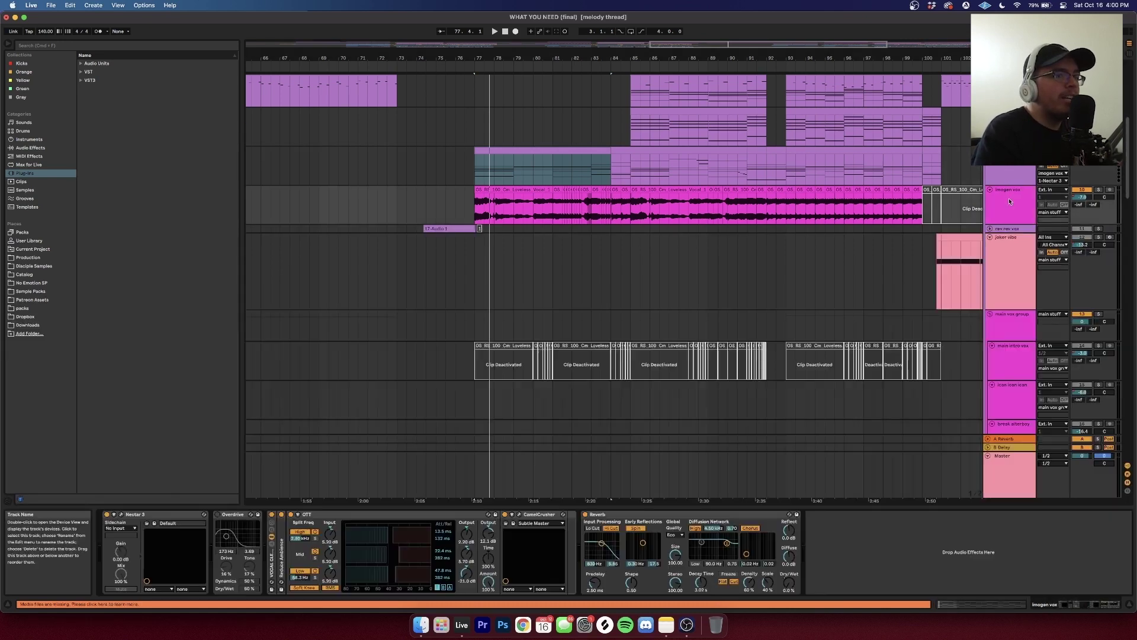
left_click(121, 514)
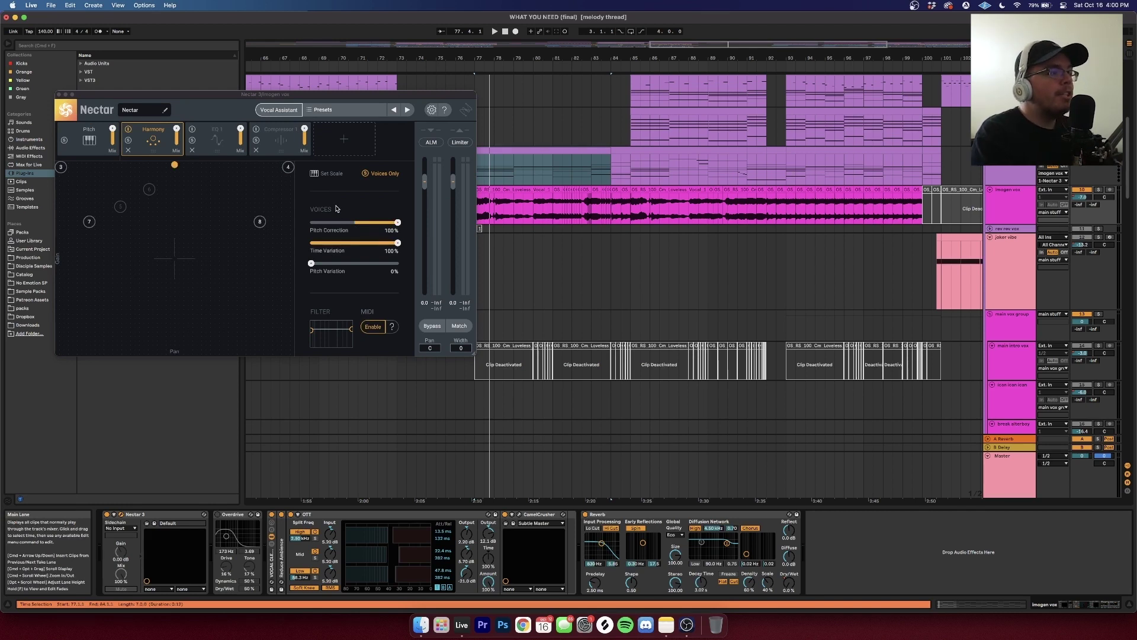
left_click(81, 142)
left_click(142, 134)
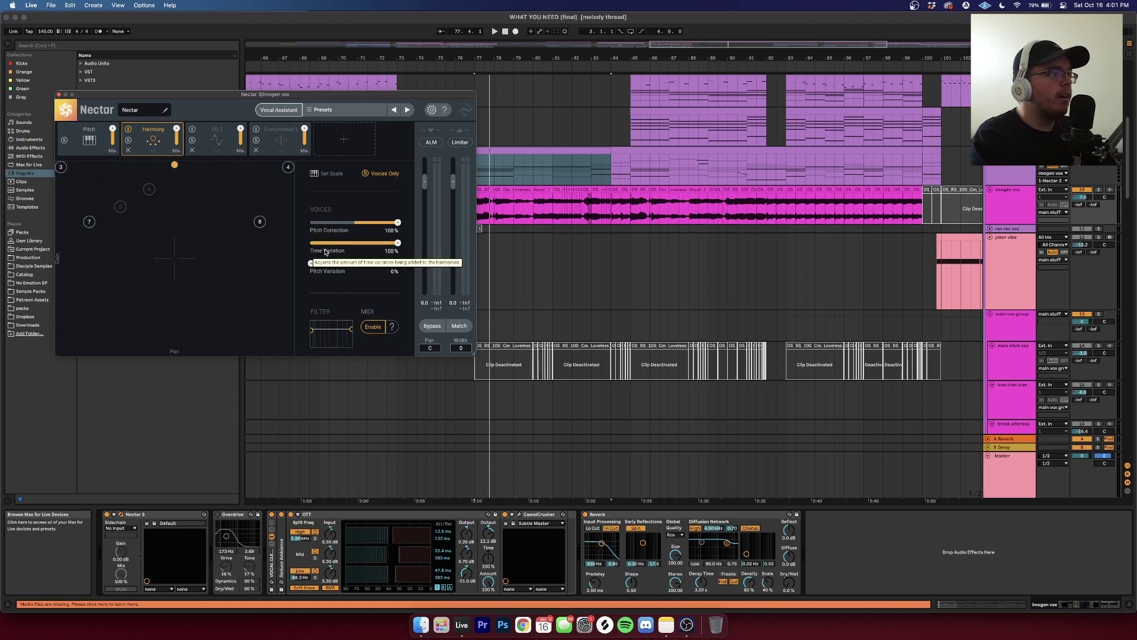
Step: Play the harmony with Time Variation set to 0%, and compare it with Time Variation at 100%
left_click_drag(405, 240, 311, 243)
key("space")
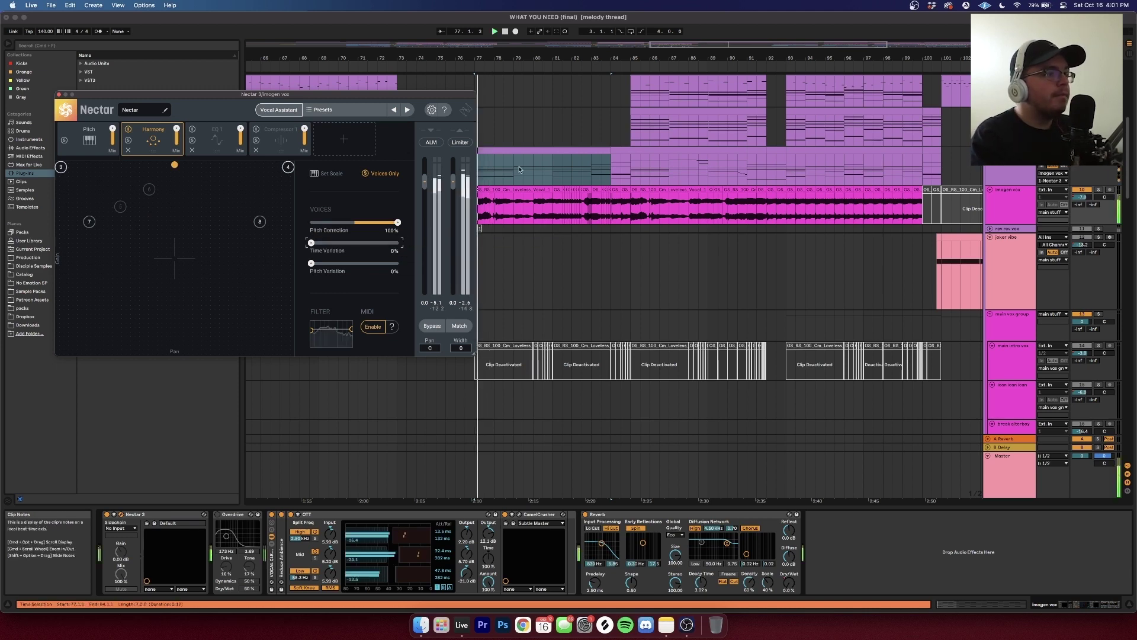
left_click_drag(311, 243, 437, 248)
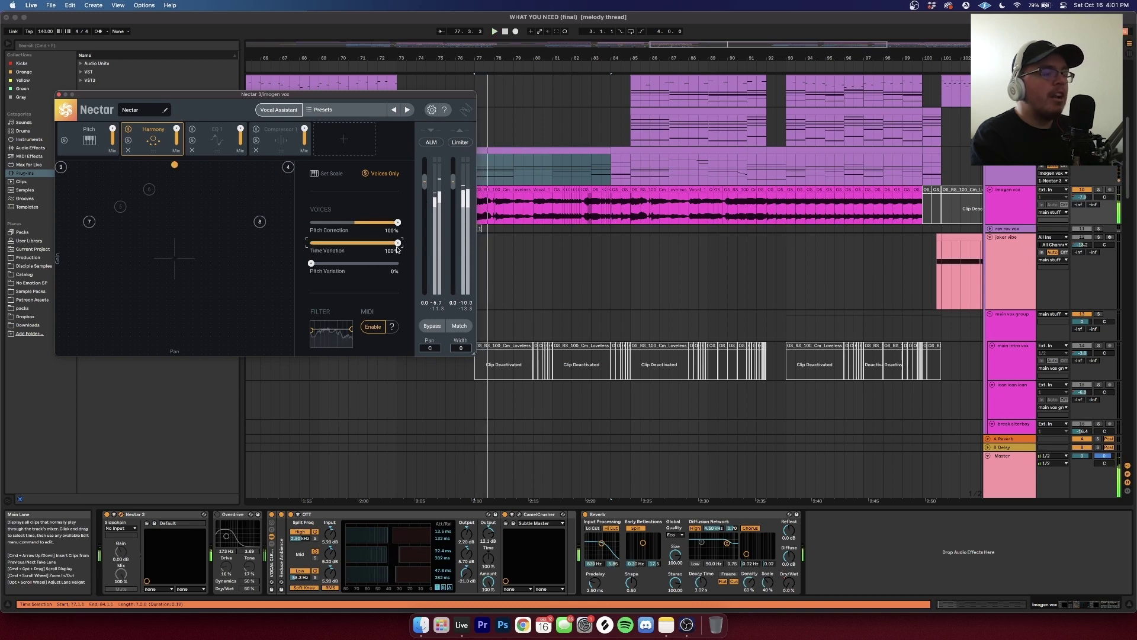
key("space")
Step: Replay the harmony while raising Time Variation from 0% to 100%, and reset Pitch Variation to 0%
key("space")
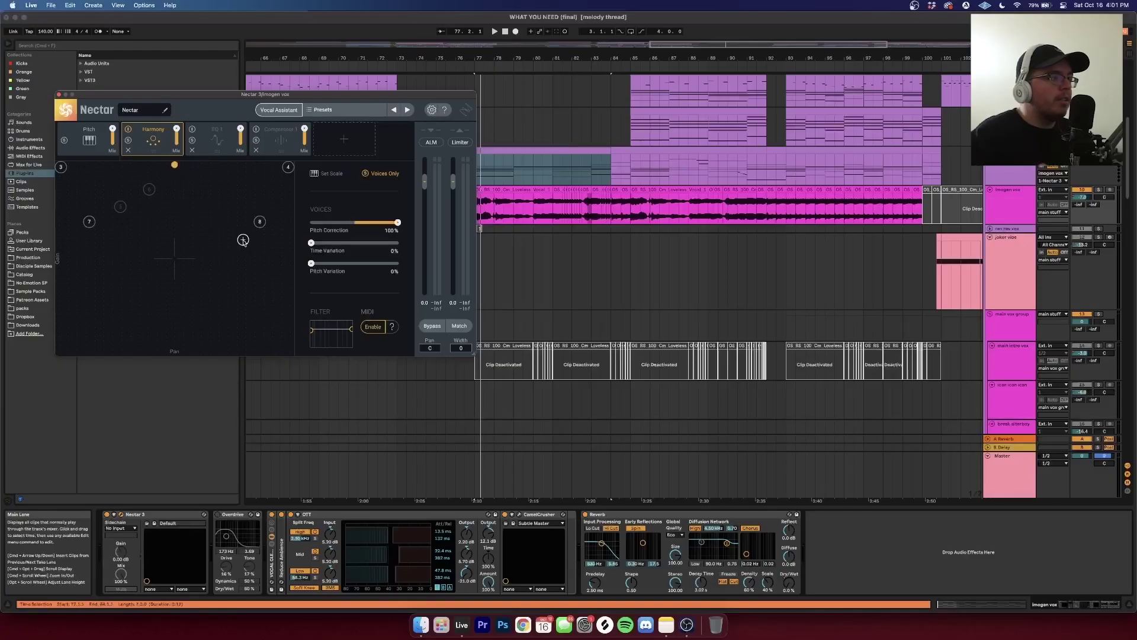
key("space")
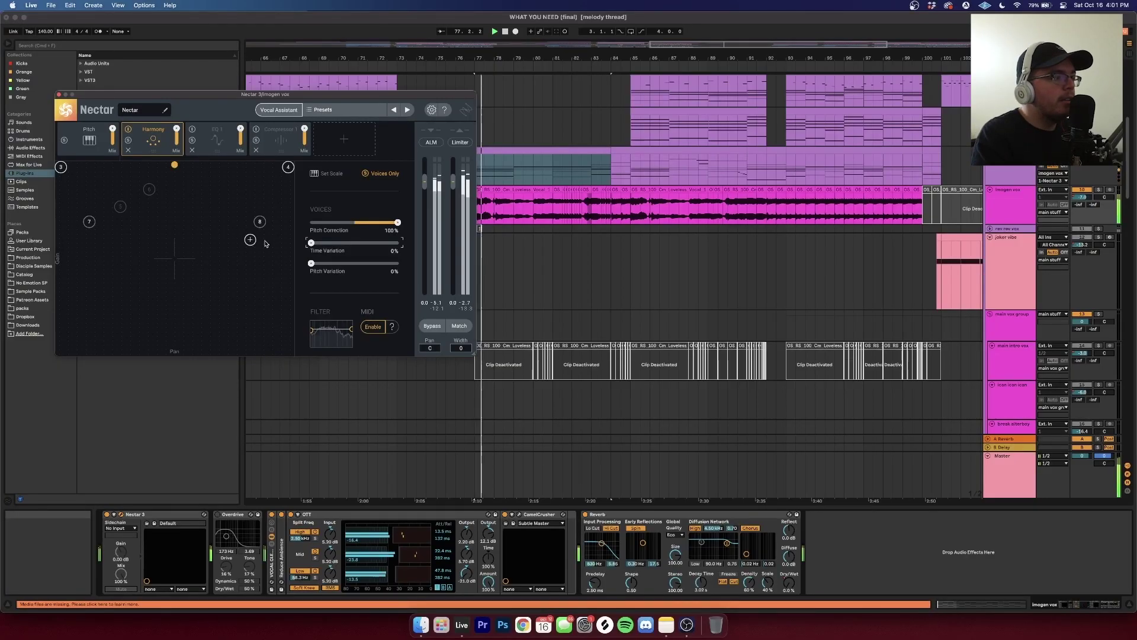
left_click_drag(312, 246, 434, 241)
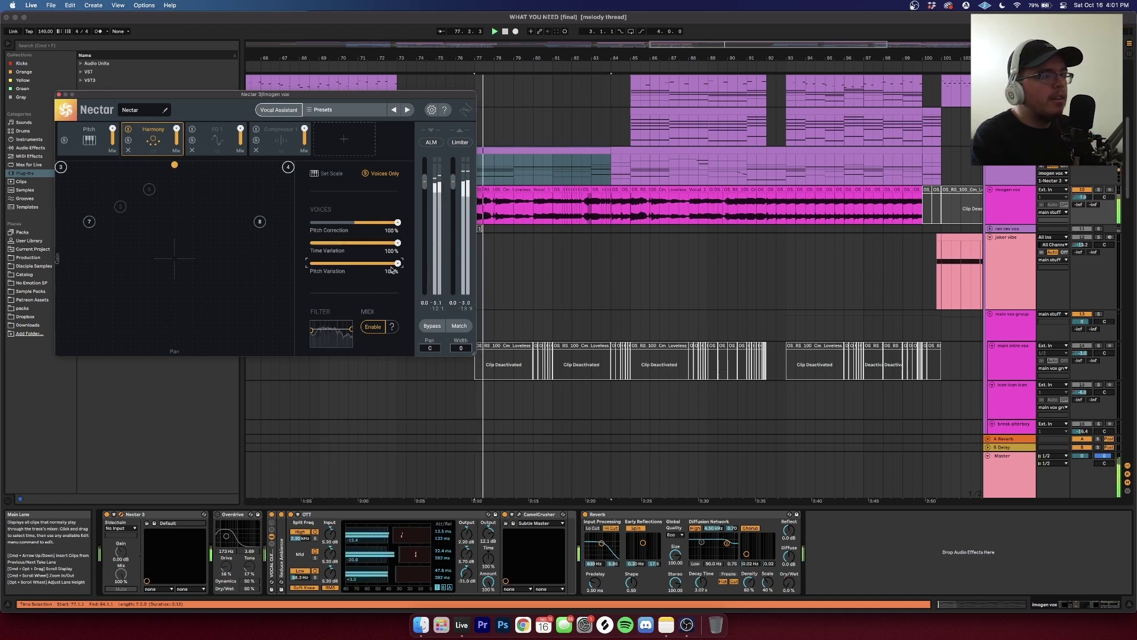
left_click_drag(398, 263, 303, 270)
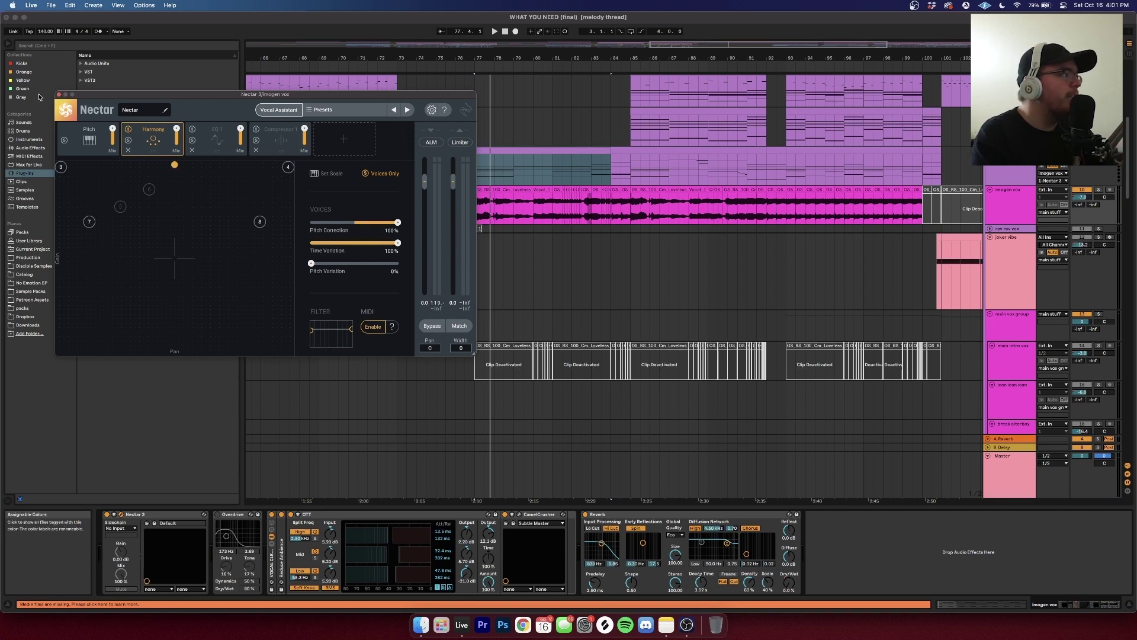
key("space")
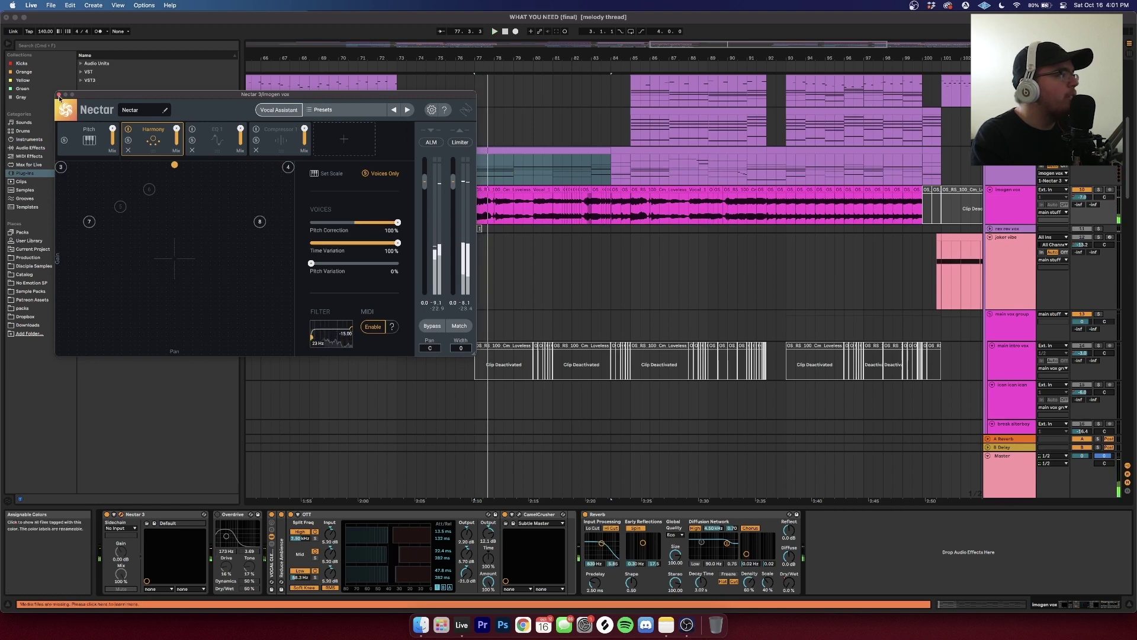
Step: Close Nectar 3, unfold the rev rev vox track, and play its clip from bar 76 into the vocal
left_click(465, 127)
scroll(464, 156, "up", 3)
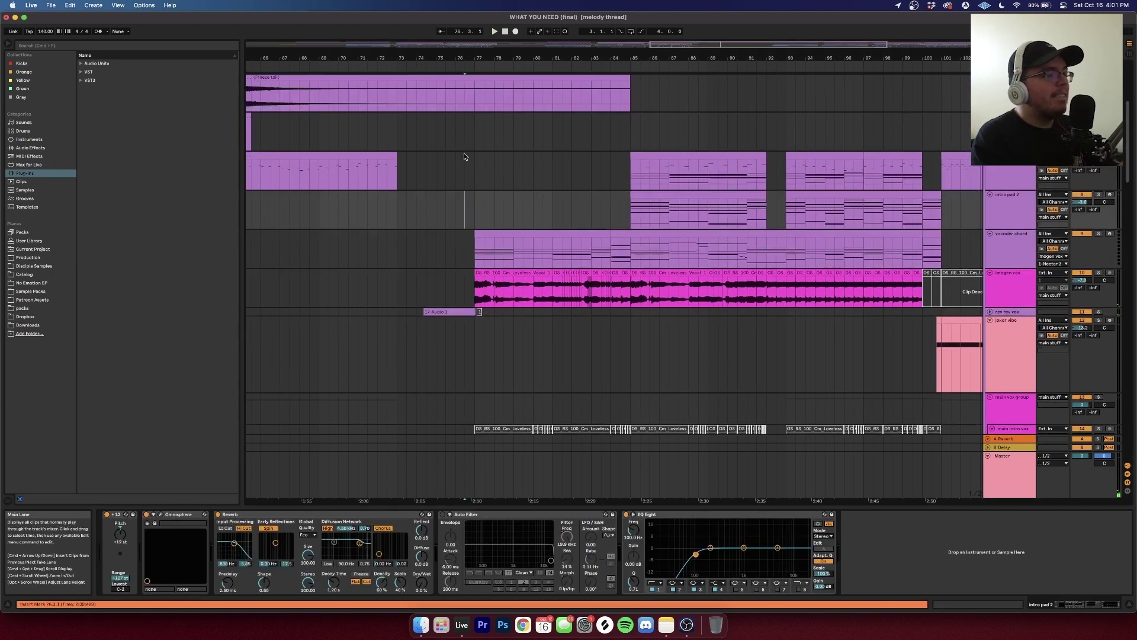
left_click(451, 311)
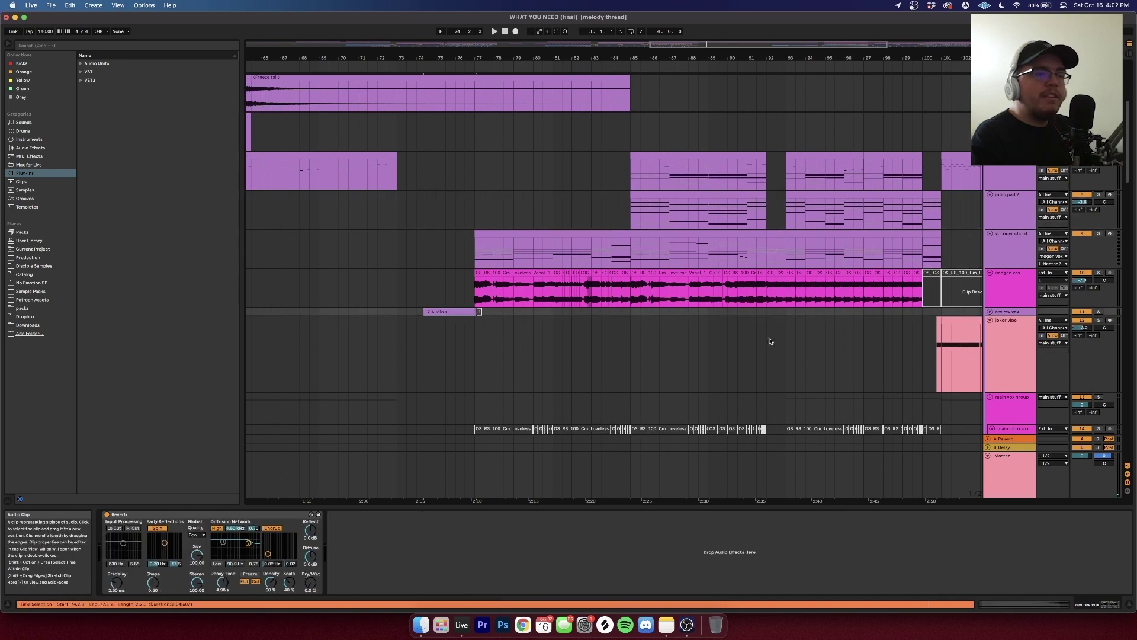
left_click(990, 312)
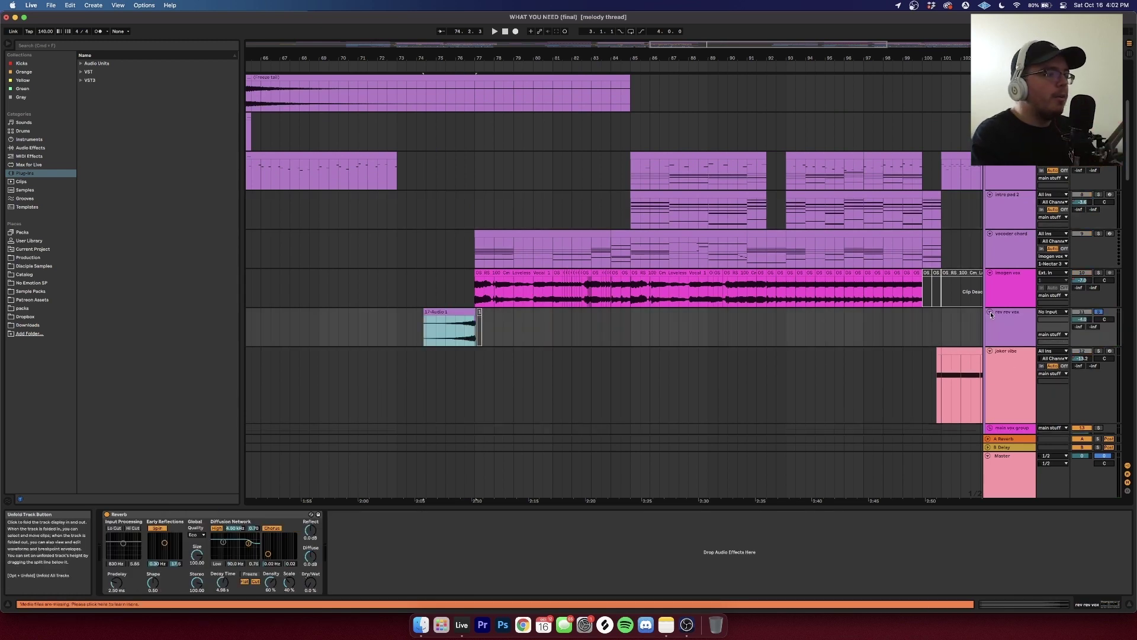
left_click(466, 335)
key("space")
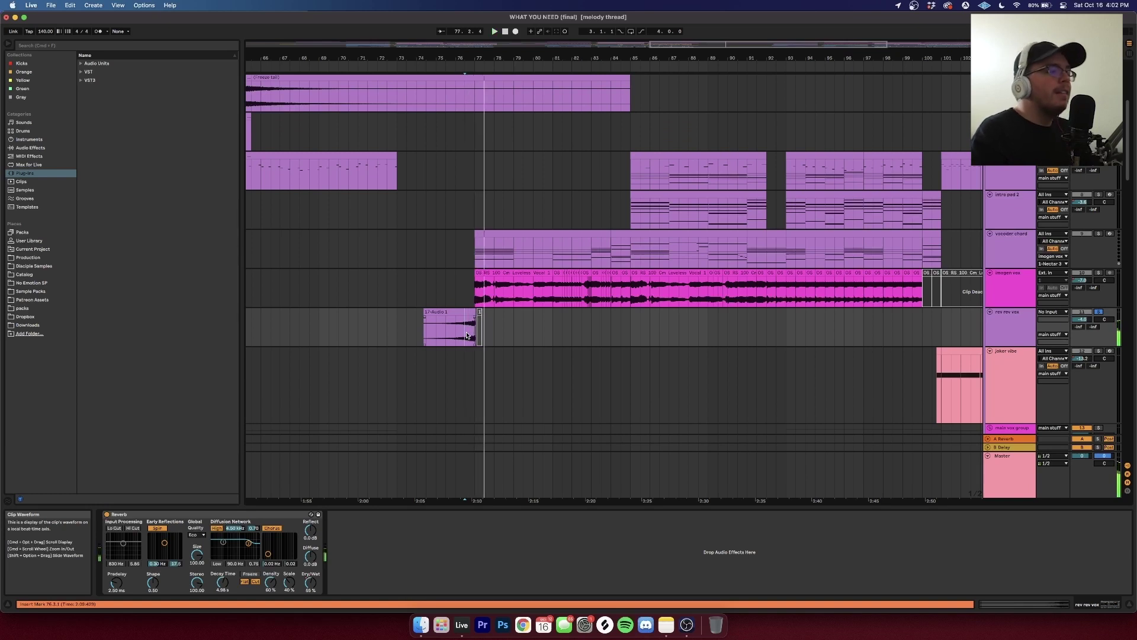
scroll(569, 210, "up", 1)
key("space")
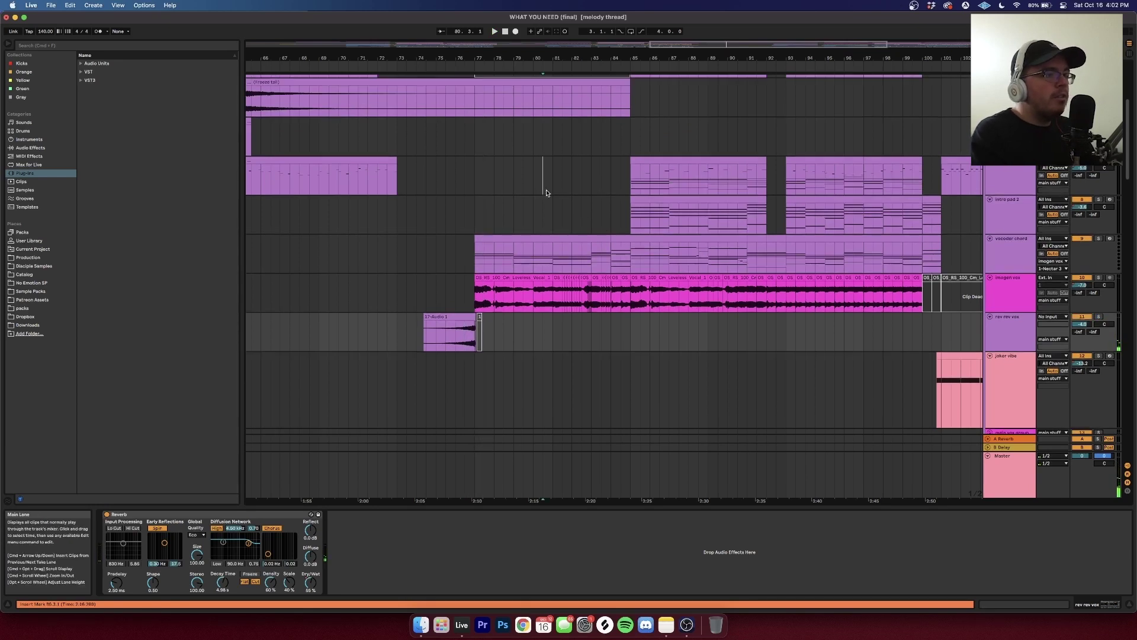
Step: Play the arrangement from bar 81 and review the pad, vocoder chord and vocal tracks together
left_click(551, 178)
key("space")
scroll(589, 211, "up", 3)
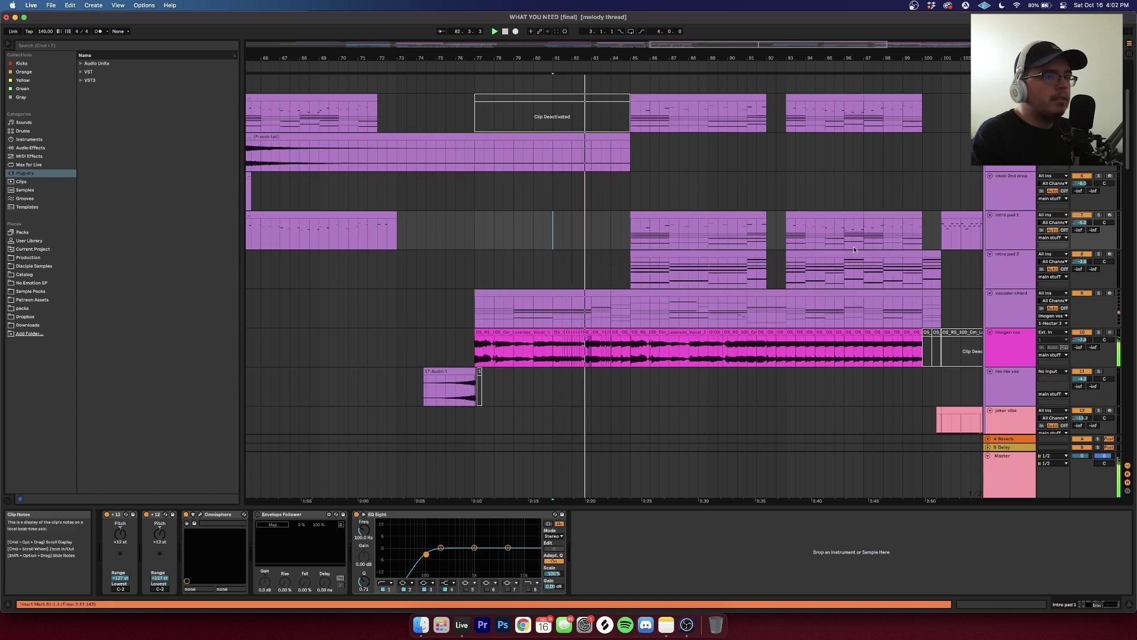
left_click(475, 310)
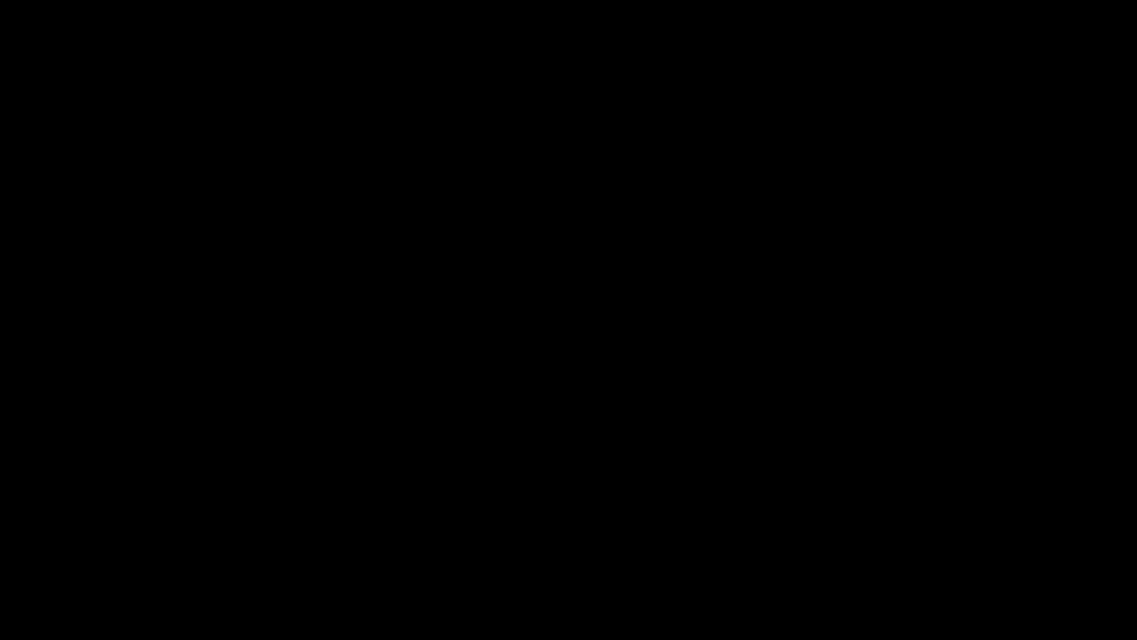